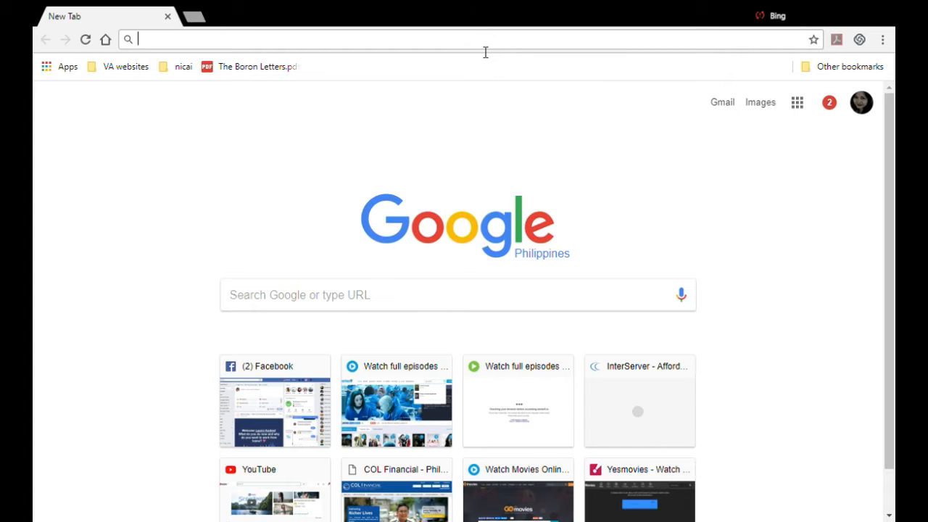
Go to wordpress.org and download the WordPress 4.8.2 zip package
text(wp)
key(BackSpace)
text(ordpress.org)
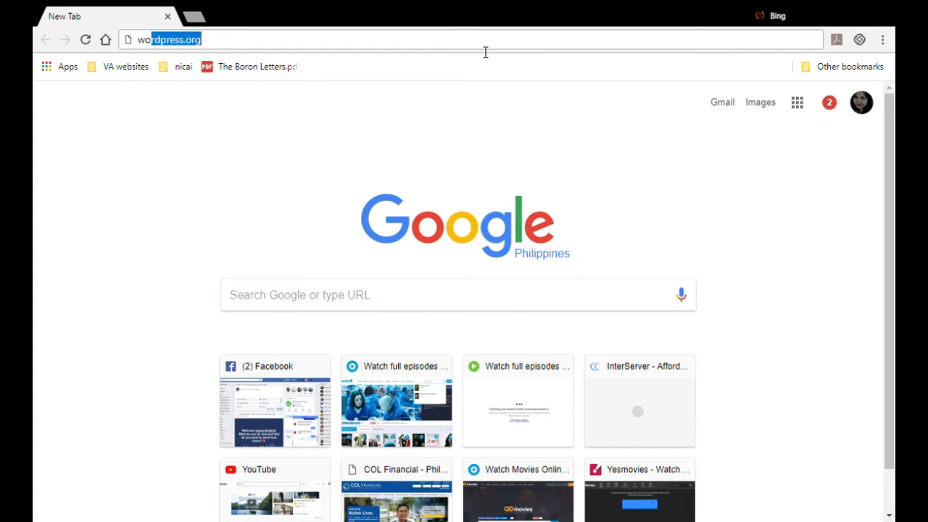
key(Return)
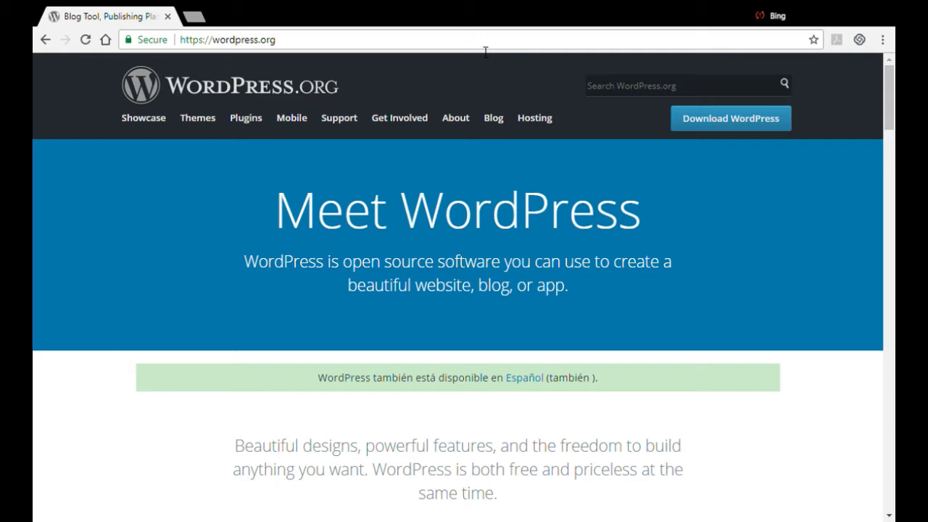
click(707, 125)
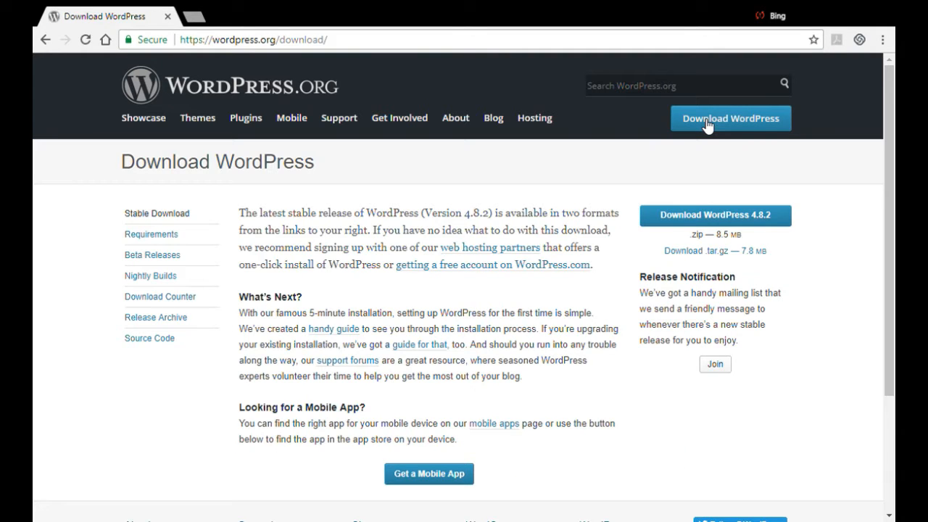
click(714, 221)
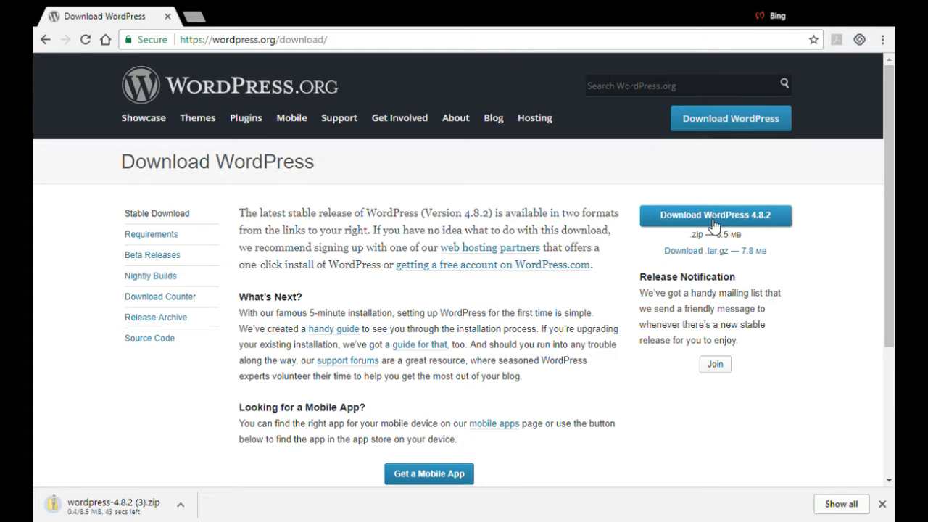
Open interserver.net in a new tab and go to its login page
click(191, 18)
text(interserver.net)
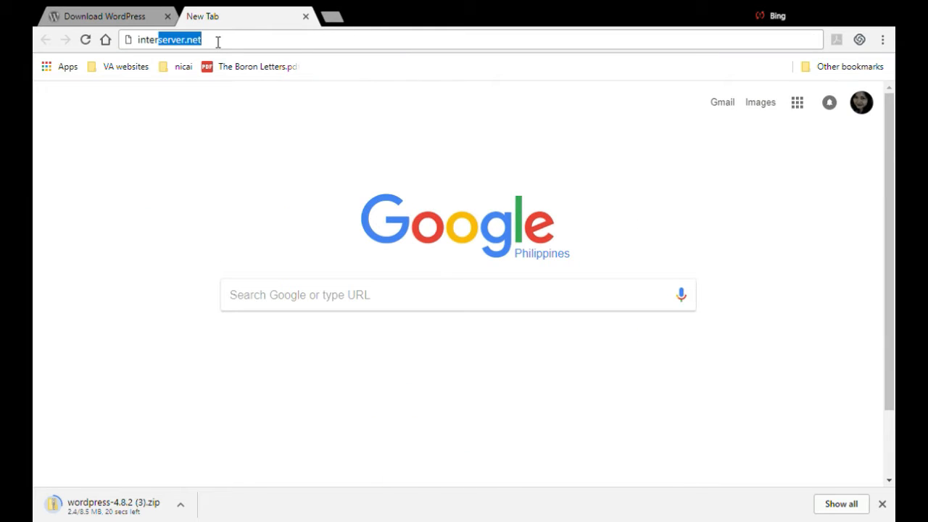
key(Return)
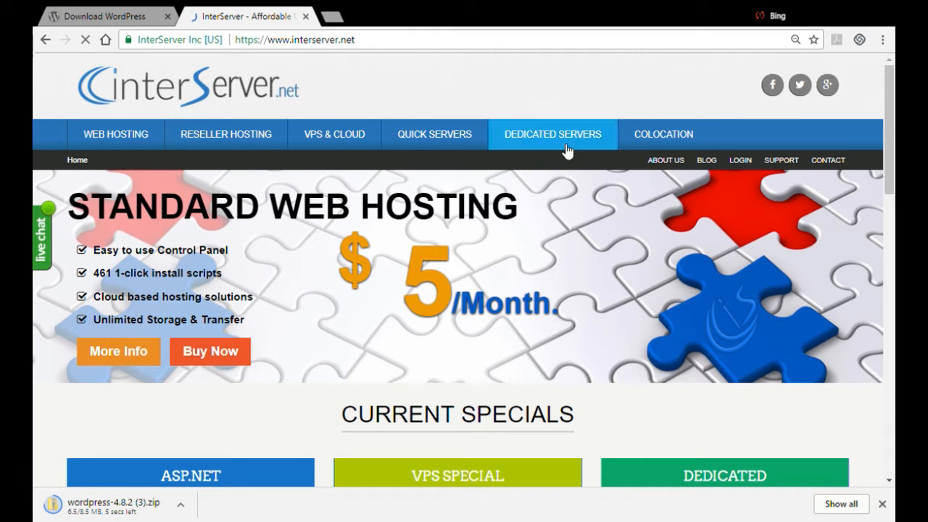
click(751, 161)
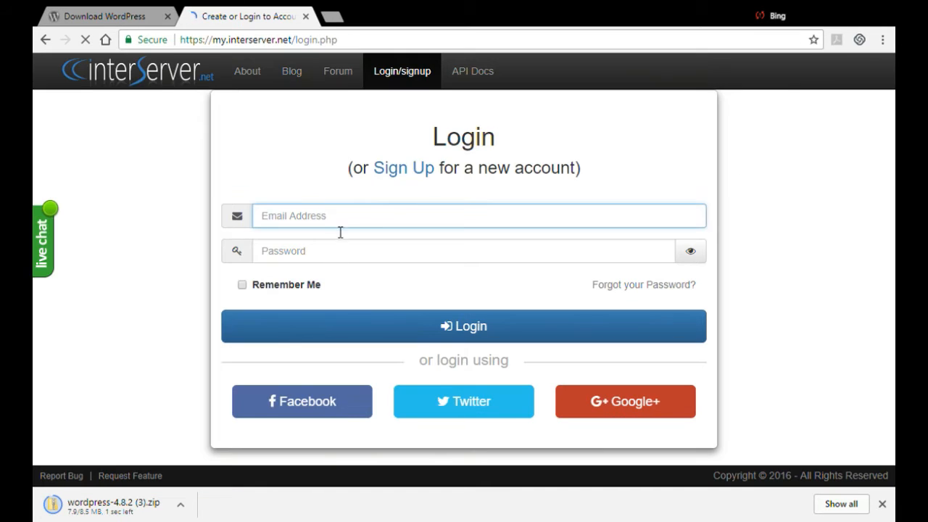
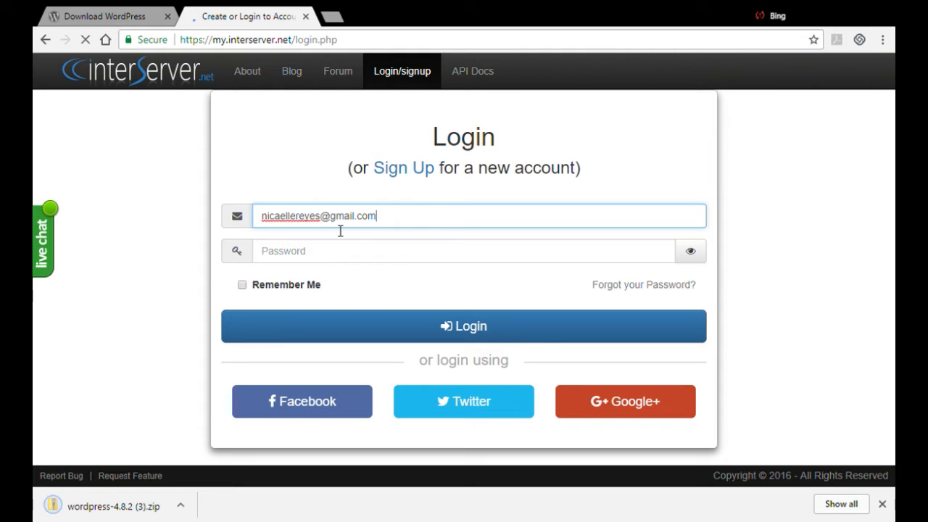
Log in with the account e-mail address and the account password
key(Tab)
text(*)
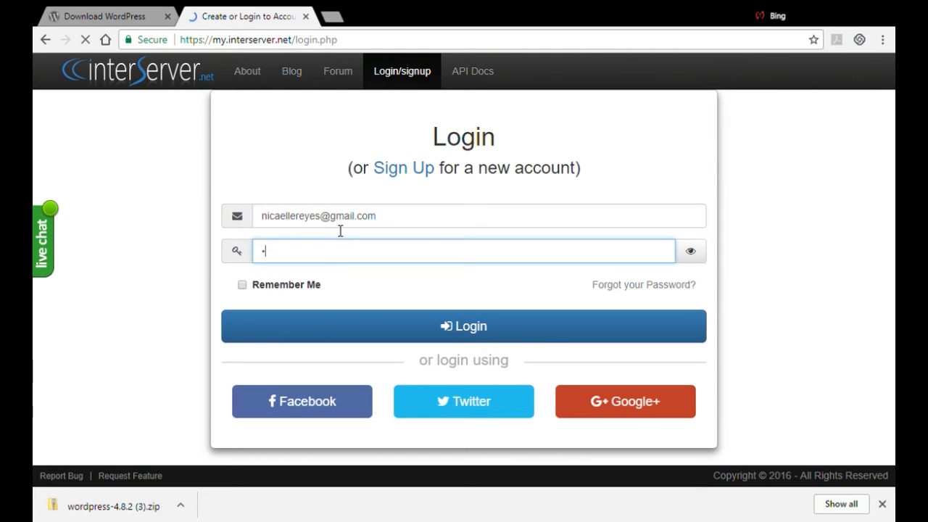
text(******)
click(364, 326)
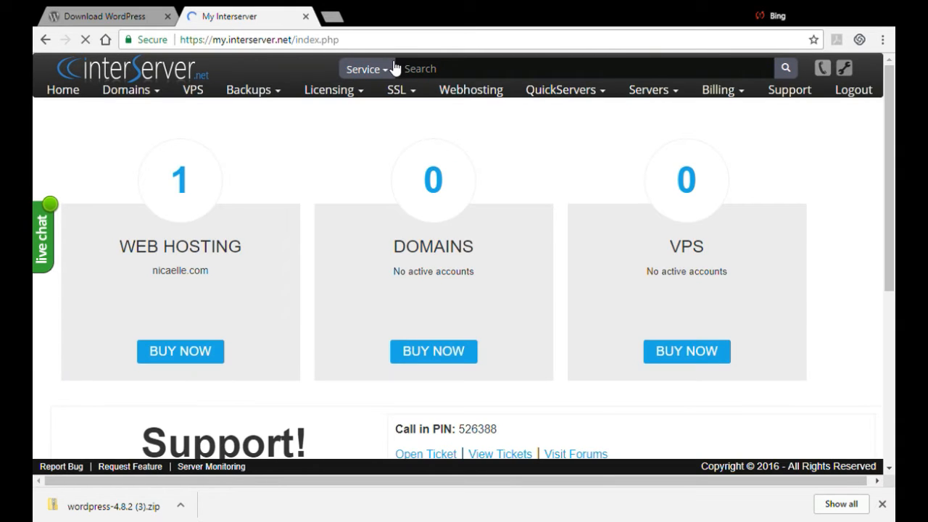
Select the hosted domain's web hosting service and open its cPanel
click(395, 67)
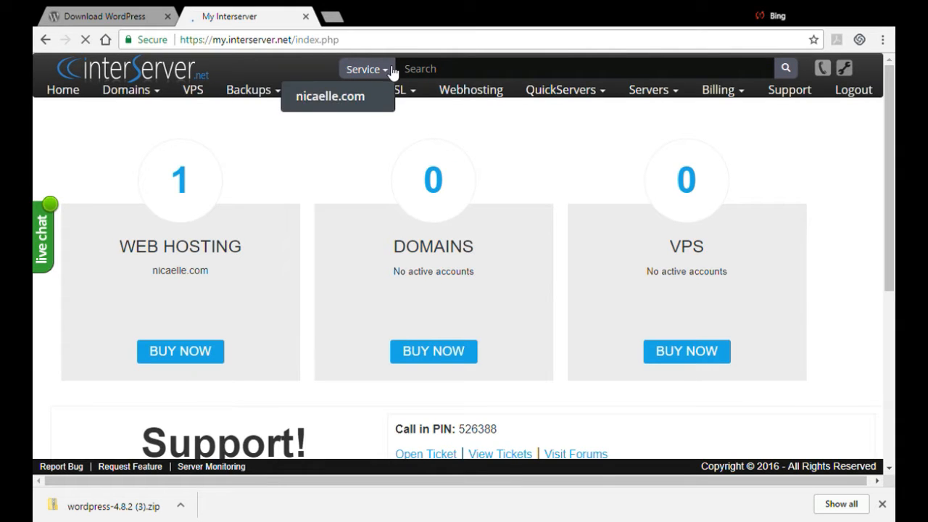
click(373, 97)
mouse_move(310, 100)
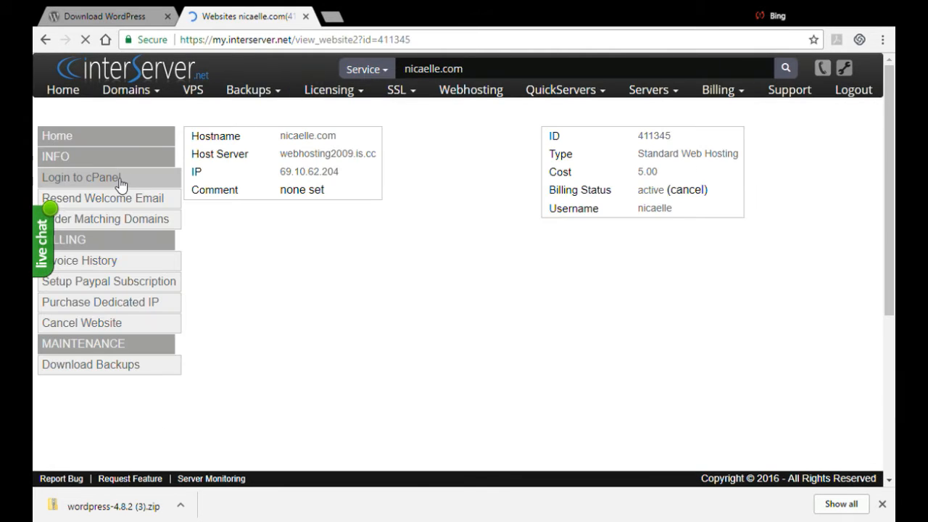
click(116, 182)
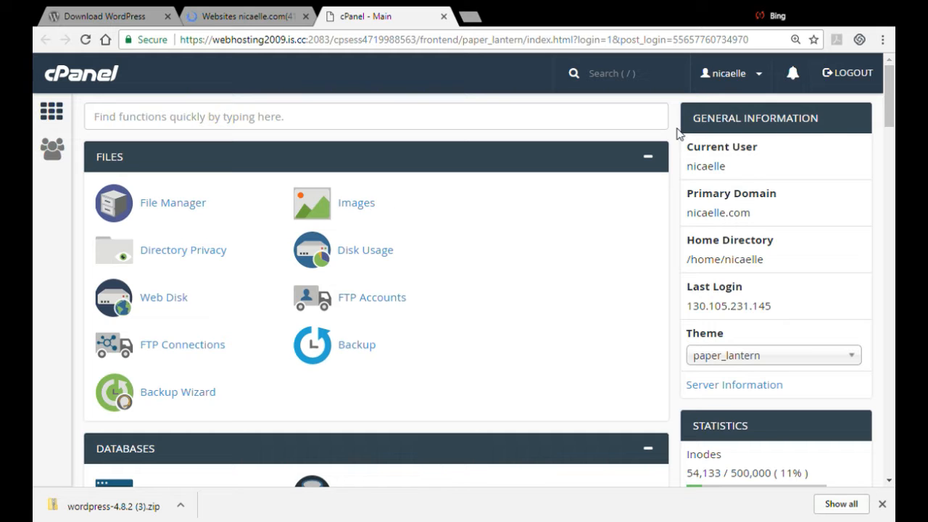
Open MySQL Databases and create a new database named test
scroll(464, 290, down, 3)
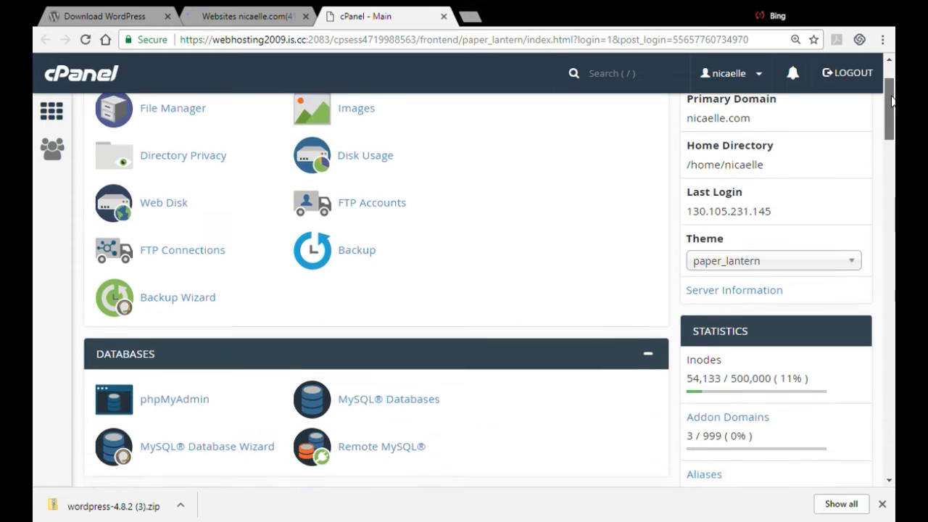
drag(889, 126, 893, 40)
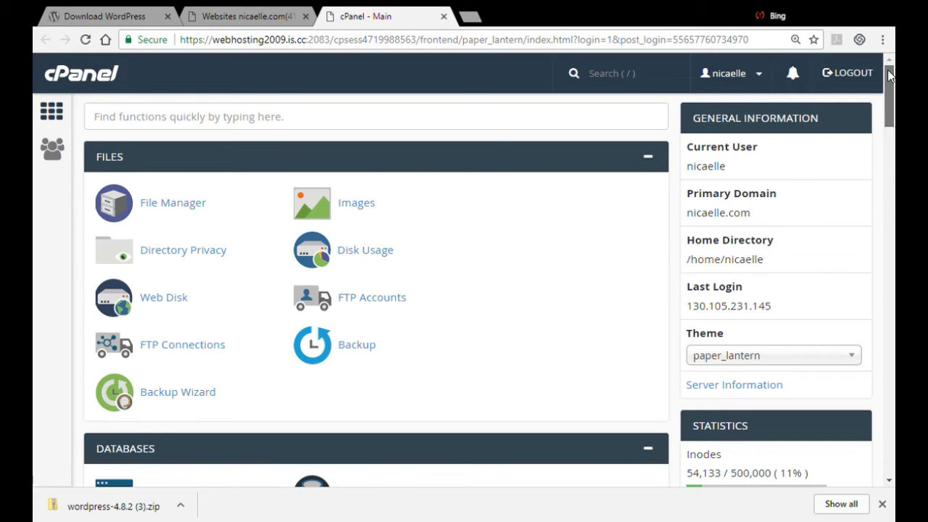
drag(887, 70, 891, 103)
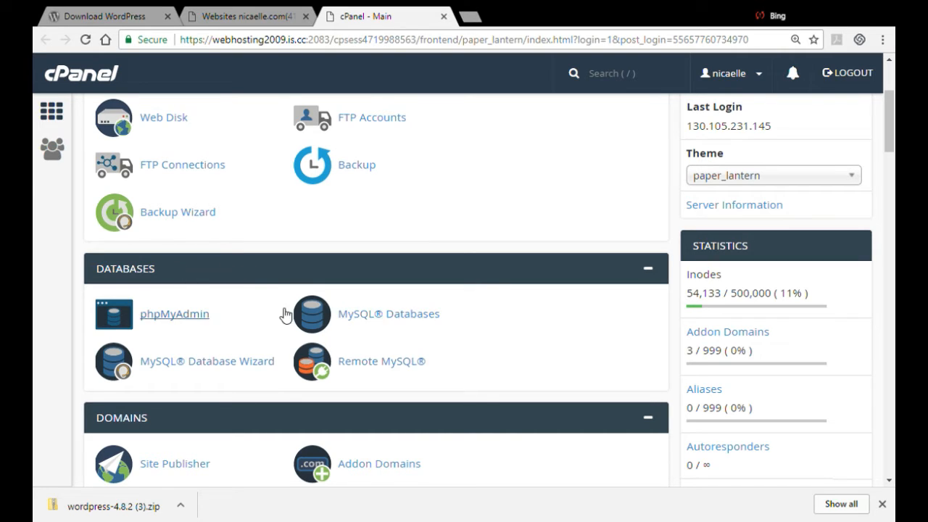
drag(285, 316, 381, 326)
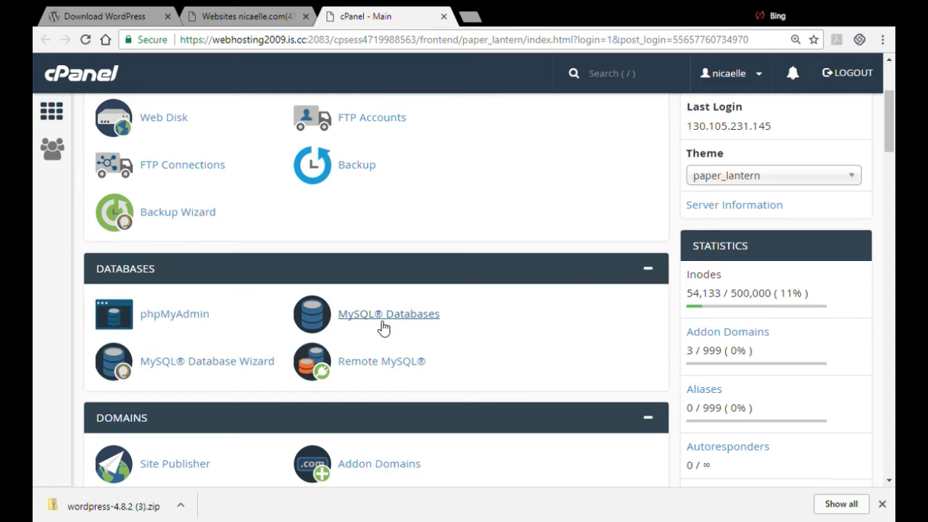
click(382, 325)
click(165, 319)
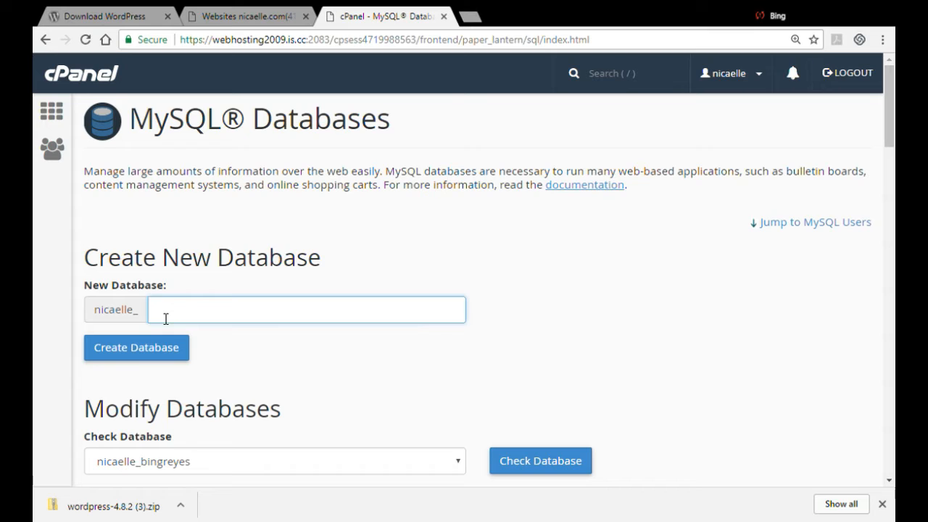
text(tet)
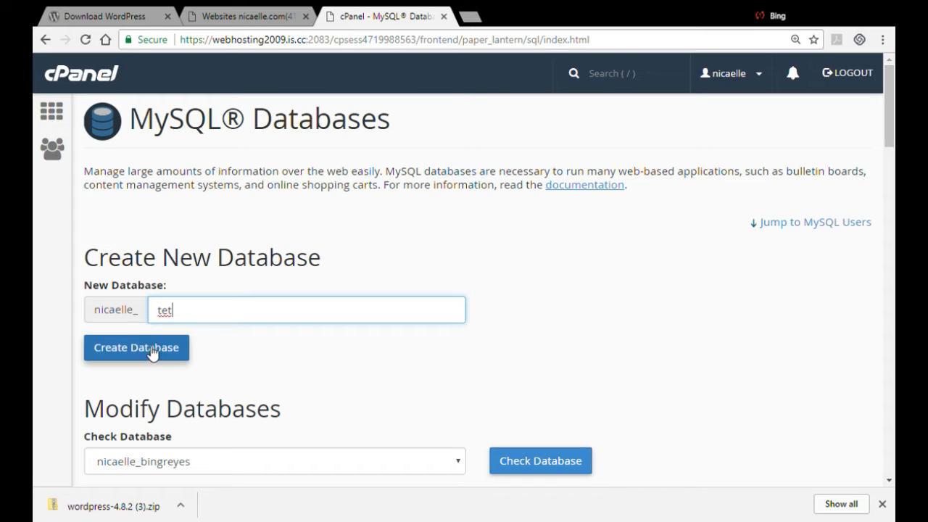
key(BackSpace)
text(st)
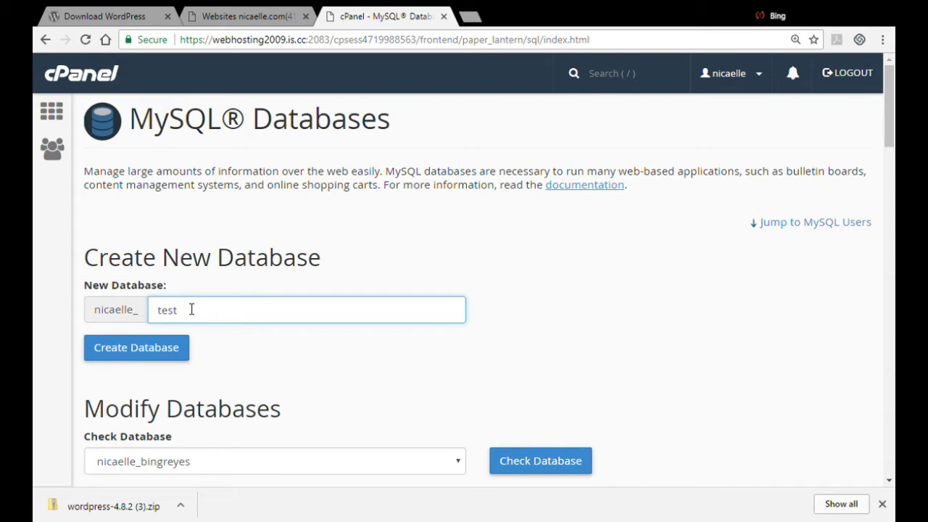
click(150, 347)
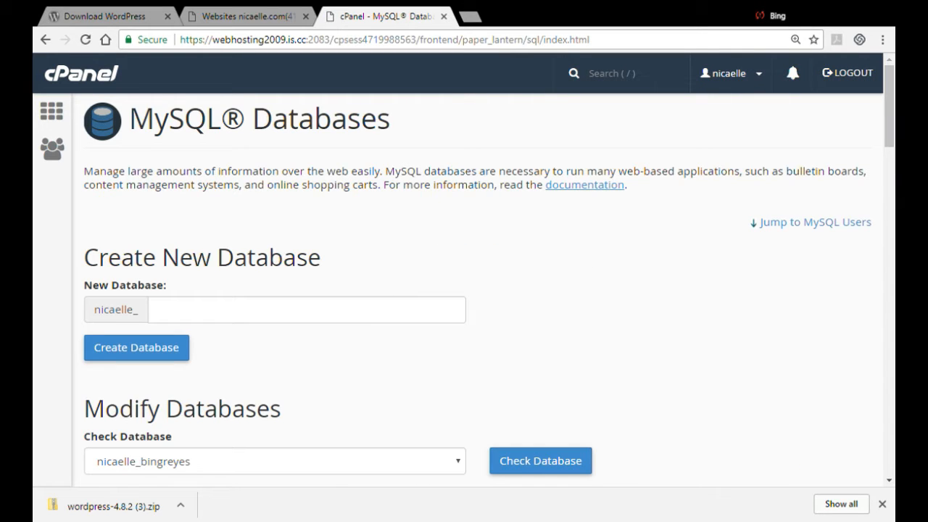
Add a new MySQL user named test, entering and confirming its password
drag(888, 89, 859, 288)
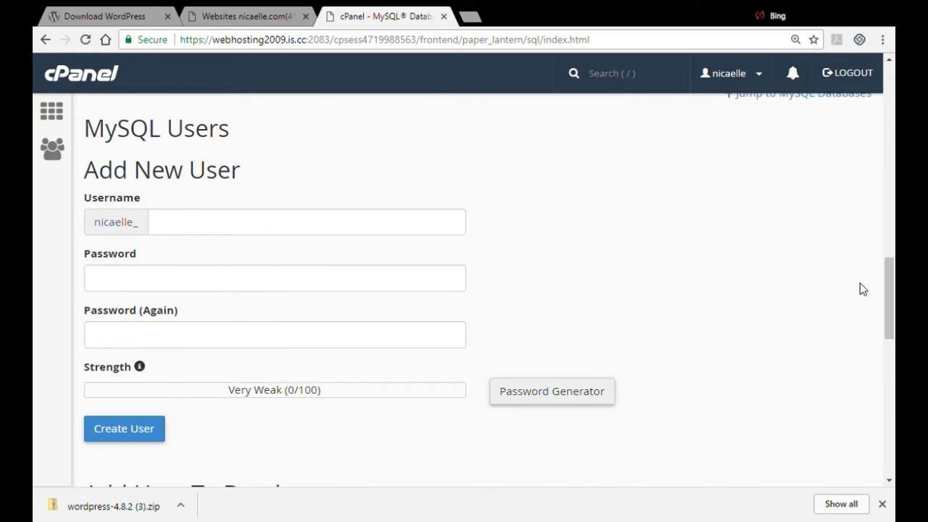
click(279, 231)
key(Tab)
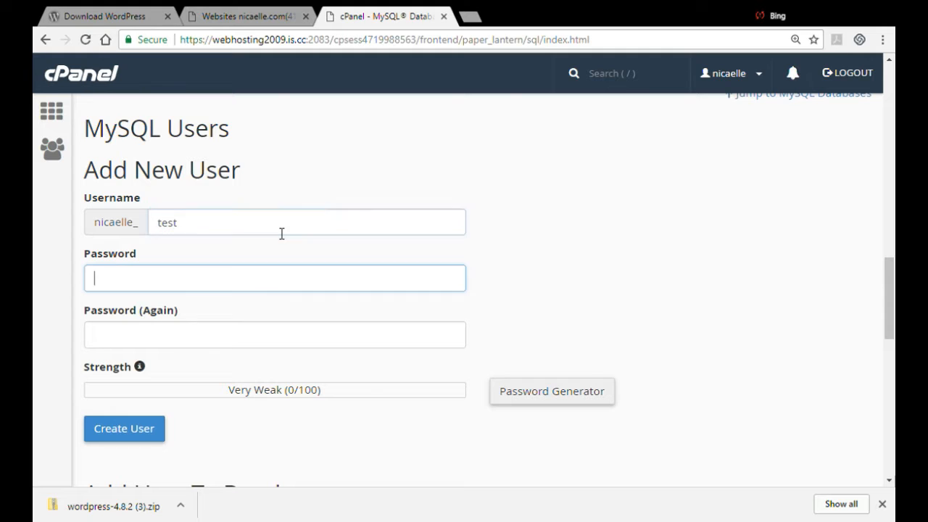
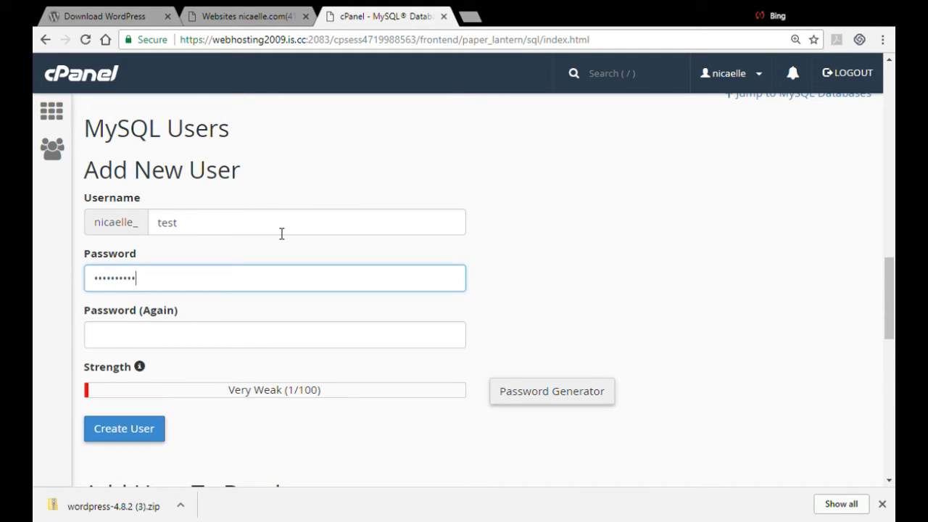
key(Tab)
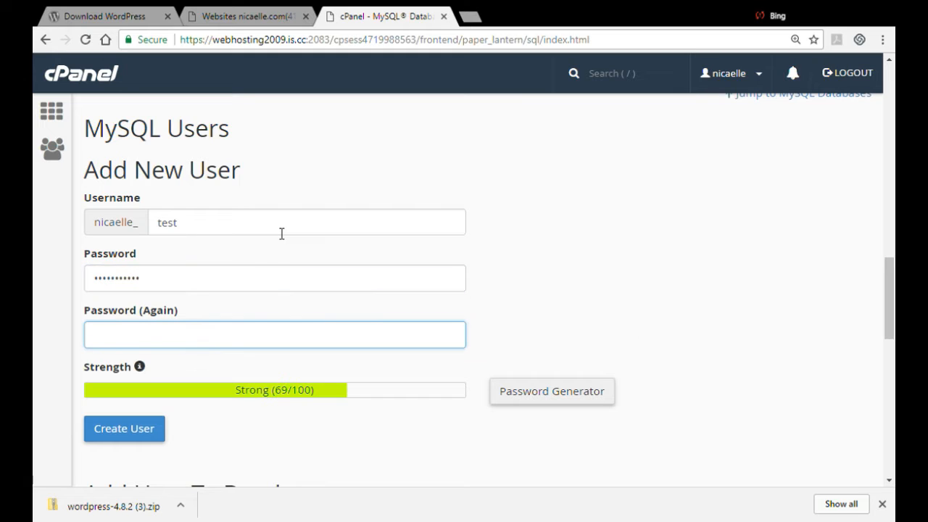
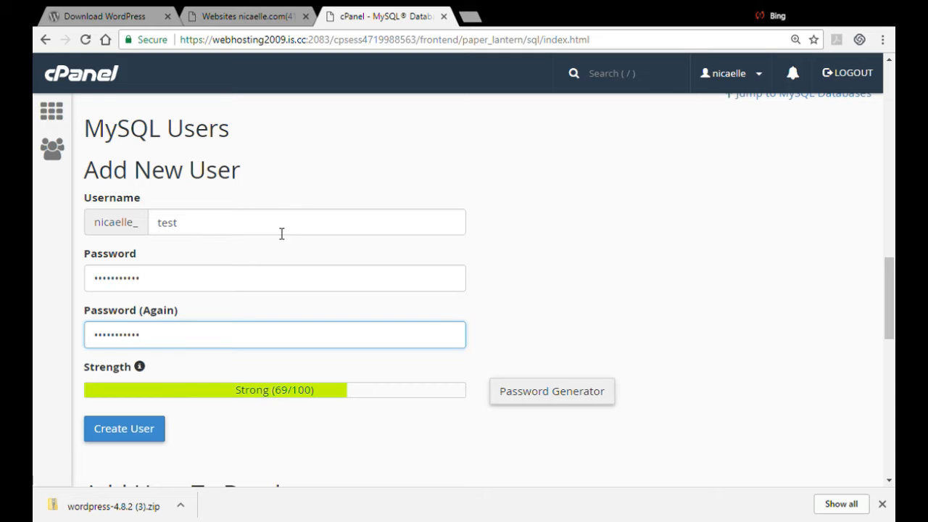
click(121, 427)
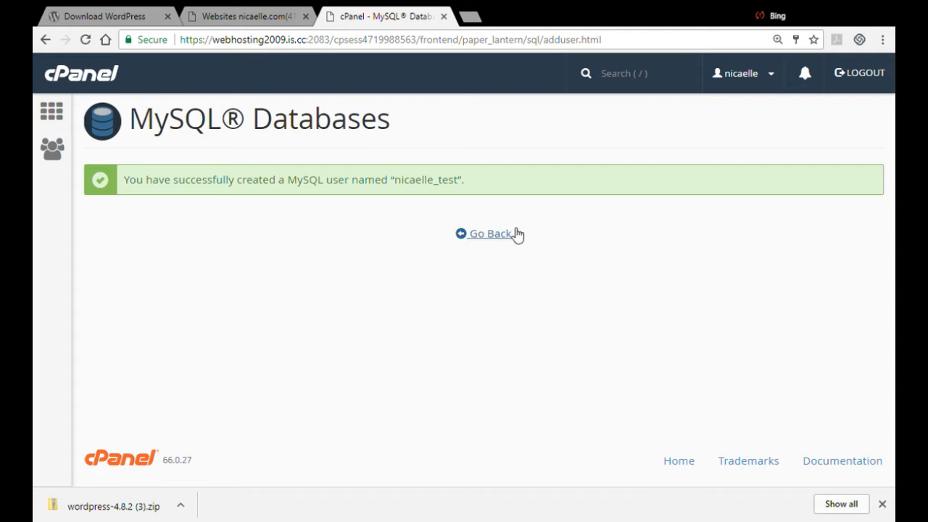
Add the test user to the test database
click(499, 234)
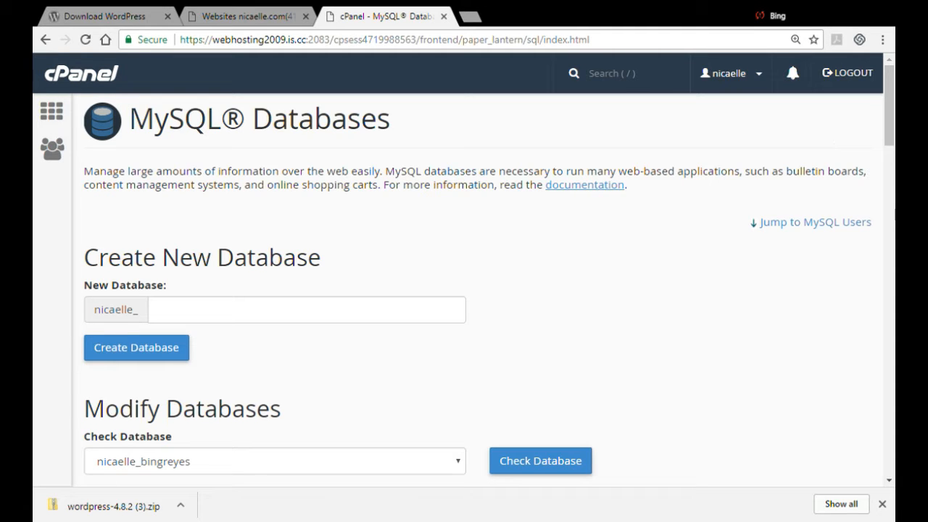
drag(890, 90, 890, 325)
click(272, 303)
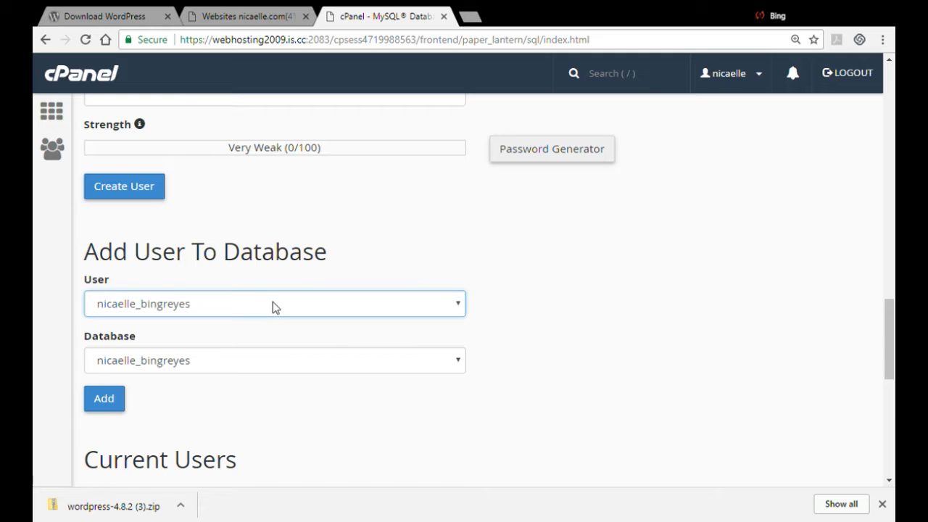
click(185, 450)
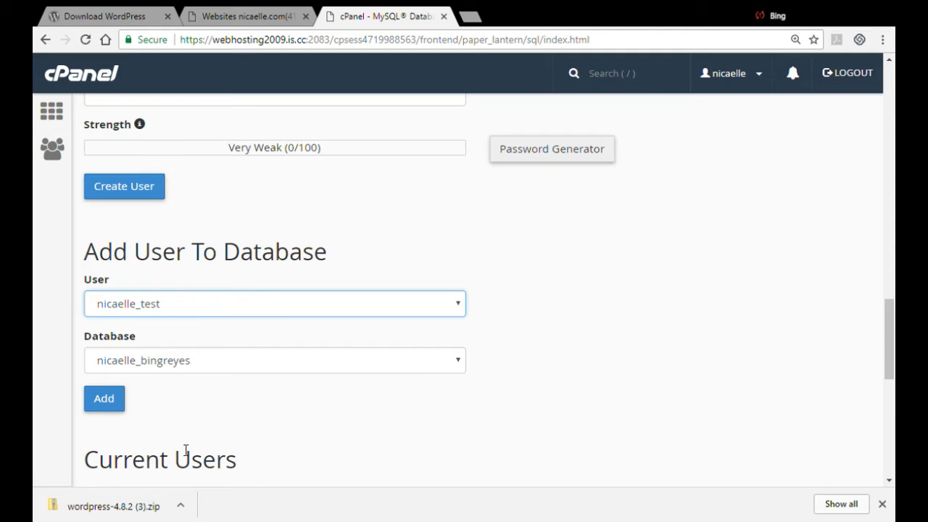
click(192, 367)
click(158, 319)
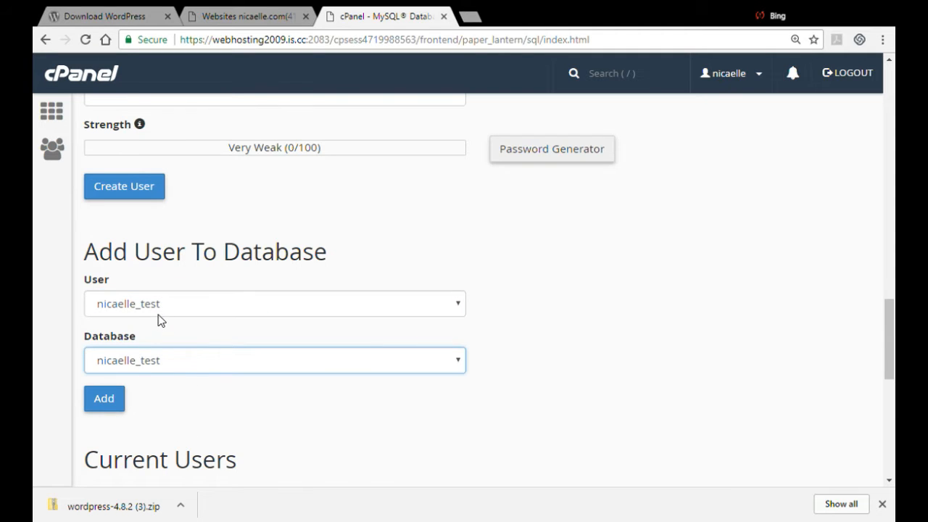
click(112, 401)
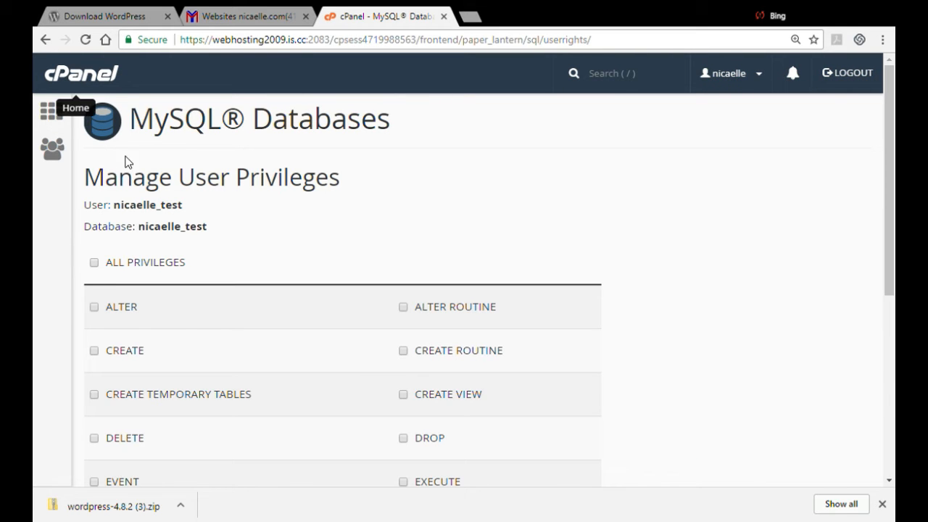
Grant the test user all privileges on the test database and save the changes
click(93, 262)
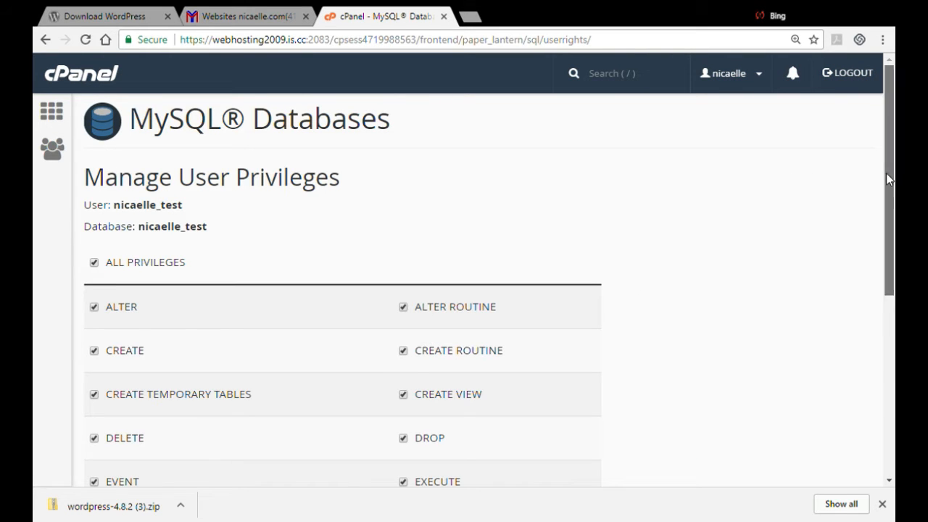
drag(886, 172, 886, 352)
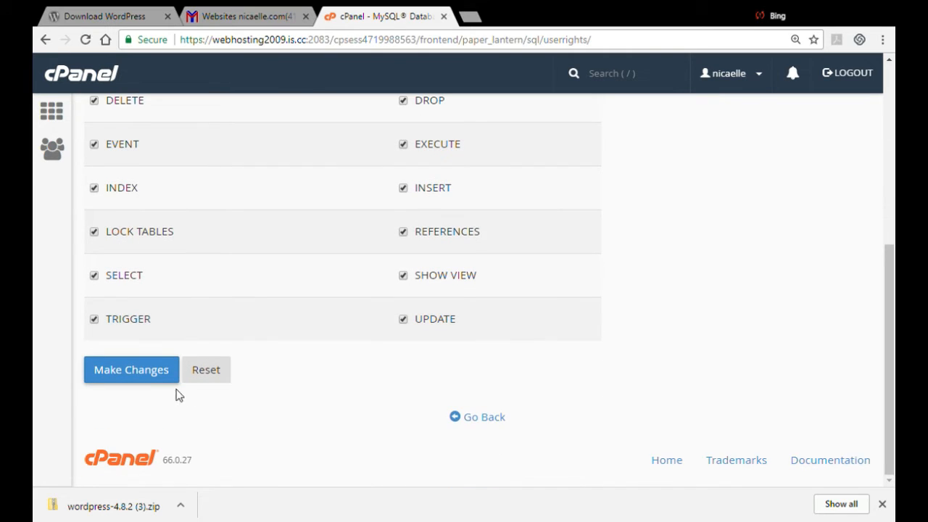
click(153, 378)
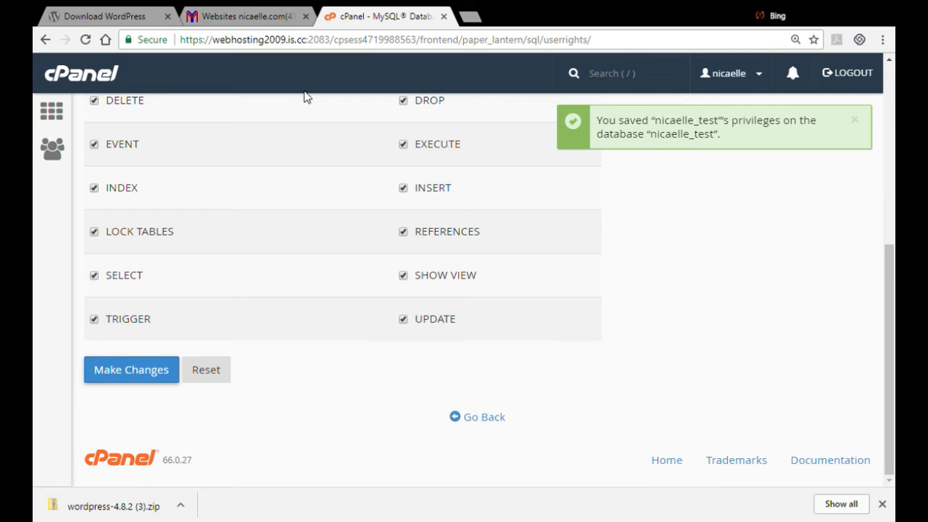
Return to the cPanel home, open File Manager, and create a new folder named test inside public_html
click(87, 78)
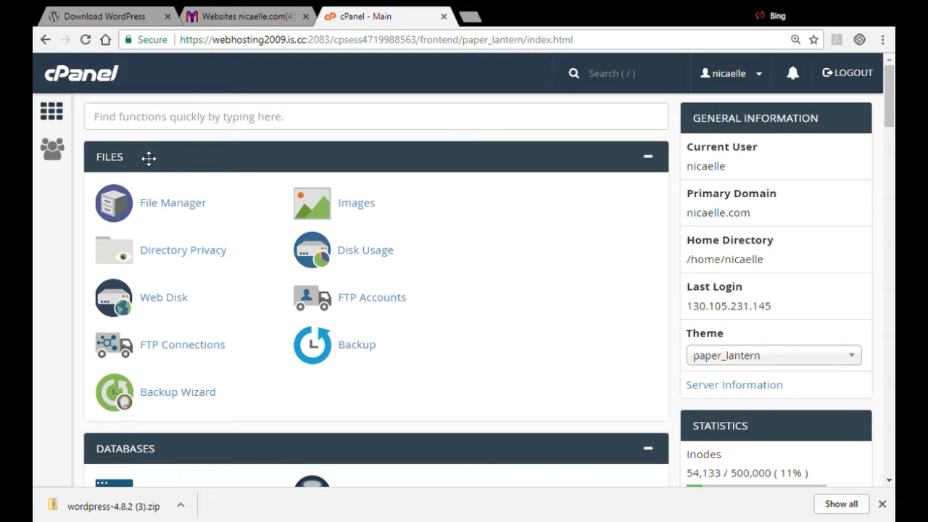
click(154, 204)
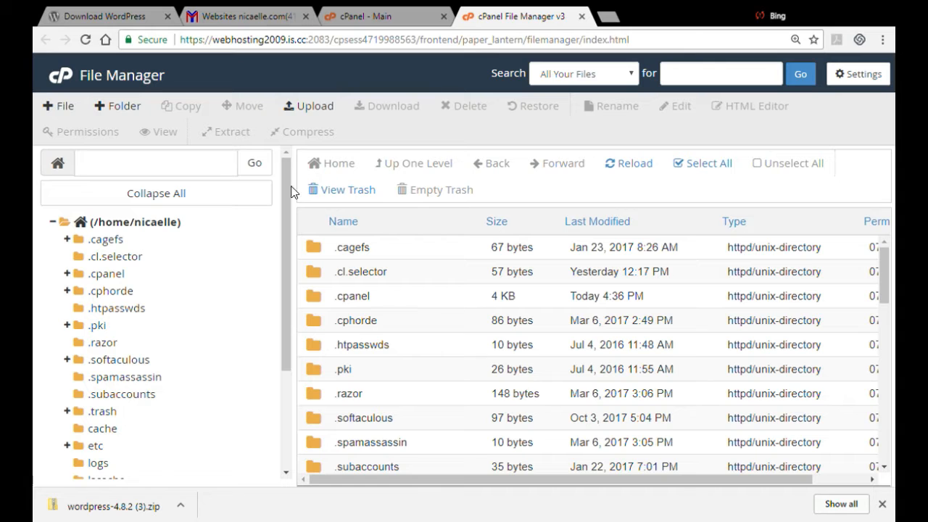
drag(288, 193, 274, 300)
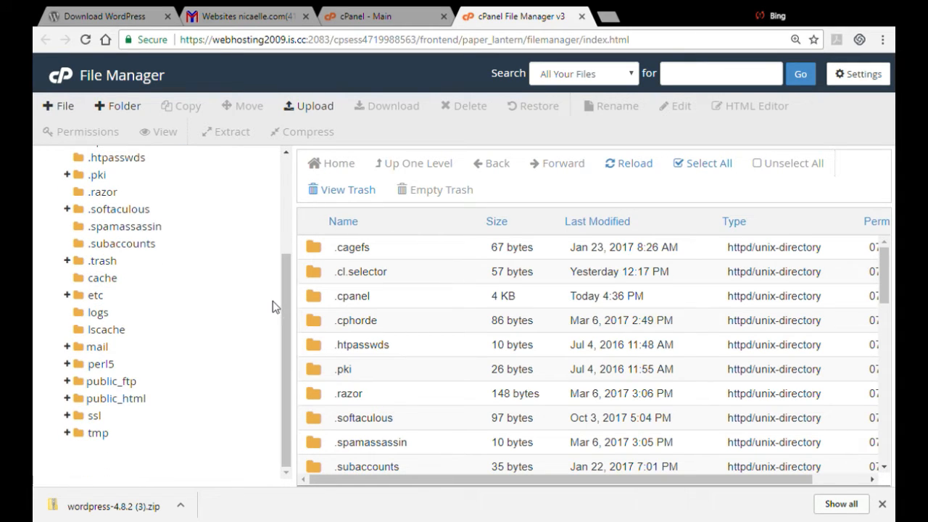
click(82, 400)
scroll(142, 297, down, 3)
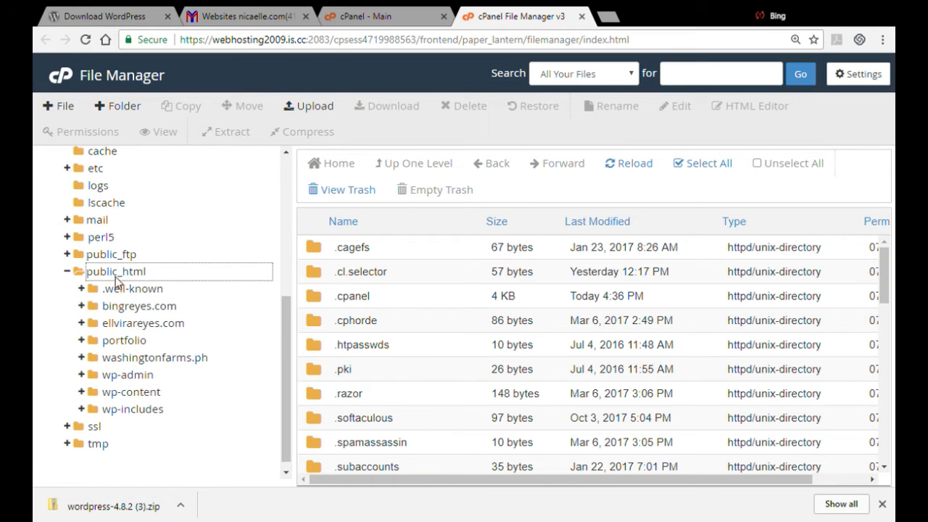
click(117, 276)
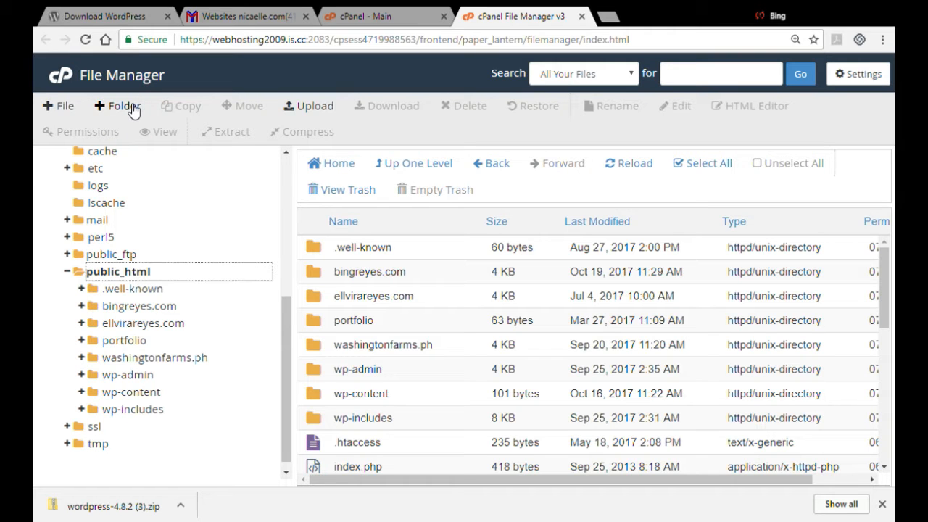
click(154, 274)
click(125, 113)
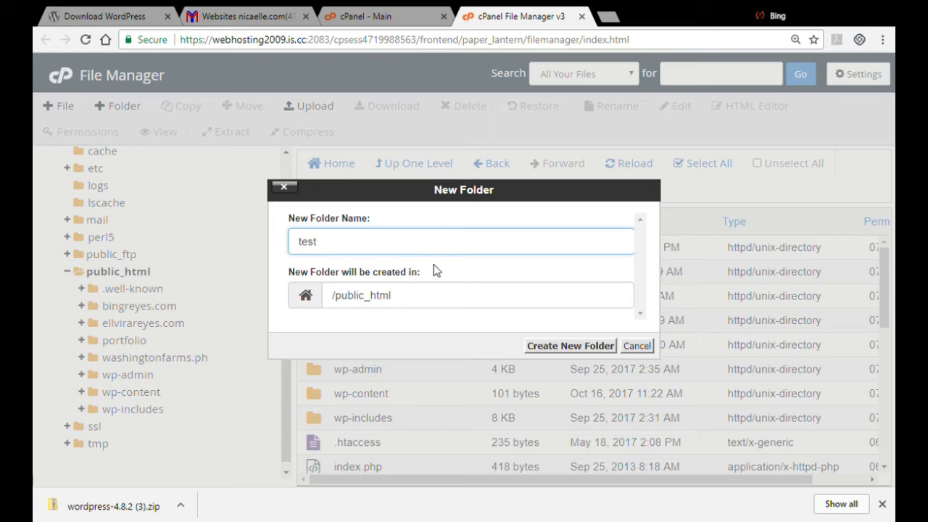
click(552, 345)
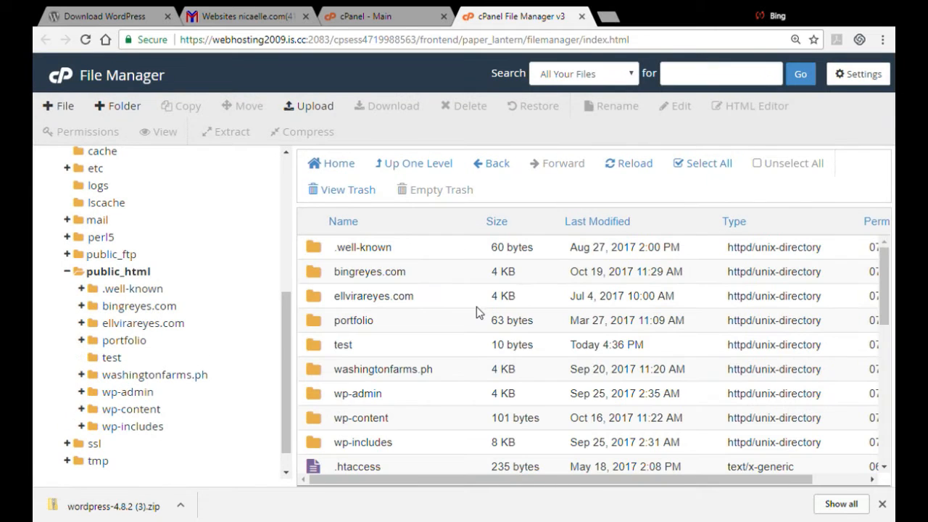
Open the test folder and upload the wordpress-4.8.2 (3).zip archive into it
double_click(314, 345)
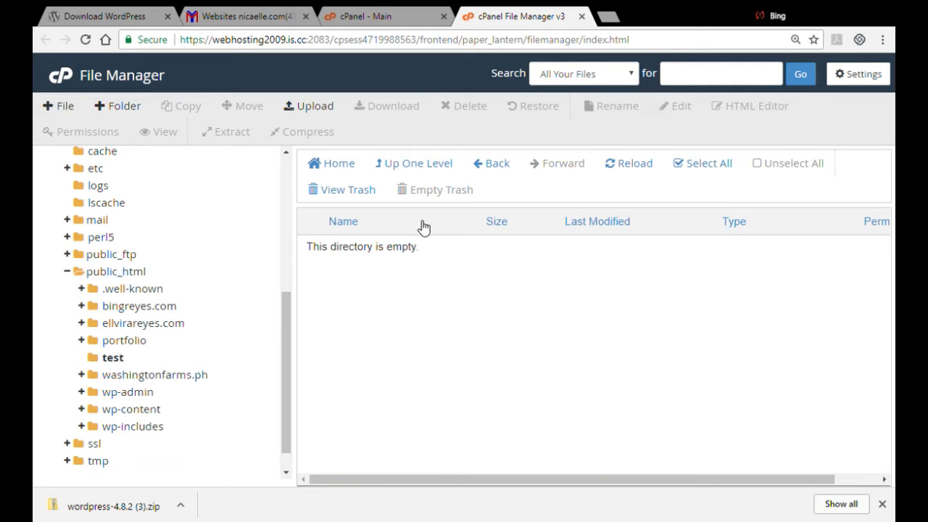
click(313, 106)
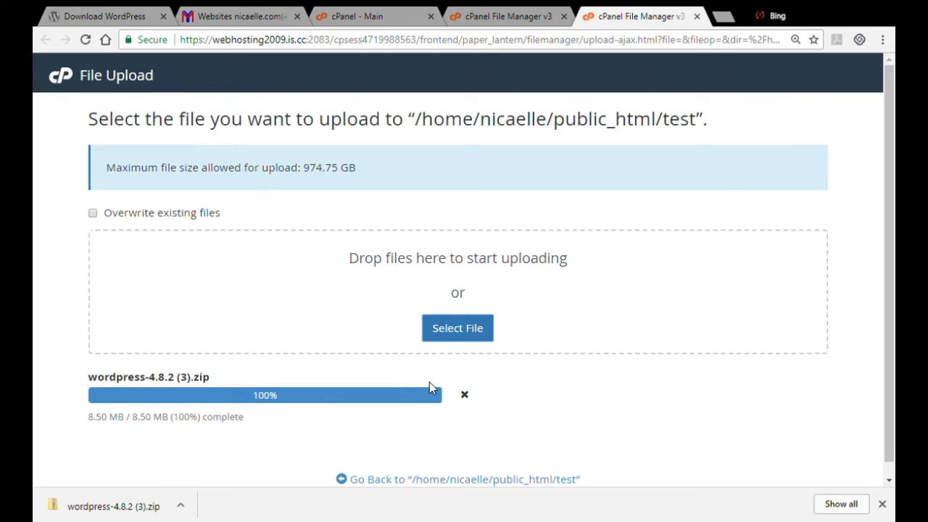
click(412, 480)
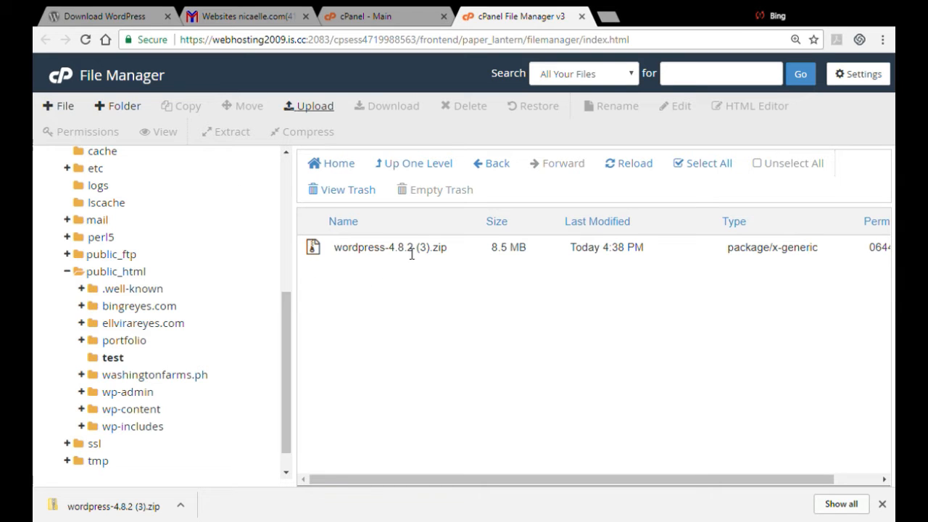
Extract the WordPress zip archive into /public_html/test
click(365, 259)
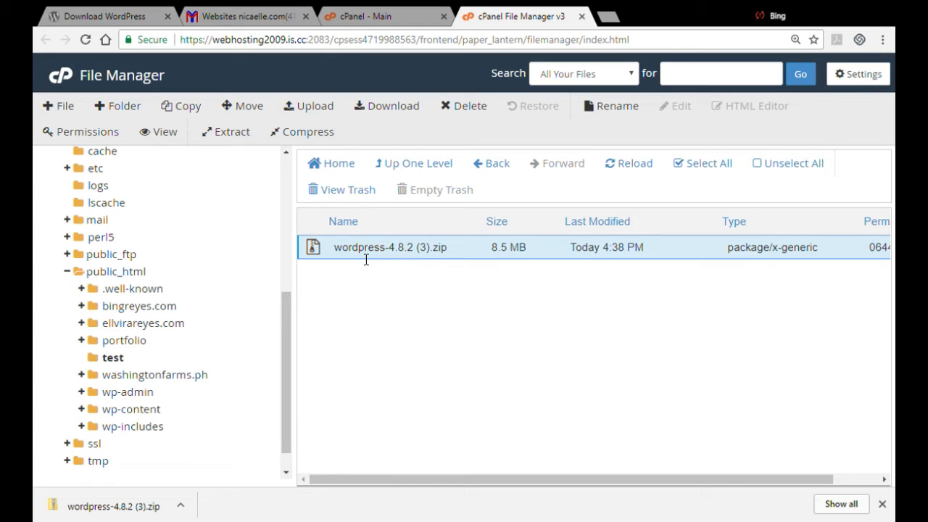
right_click(361, 259)
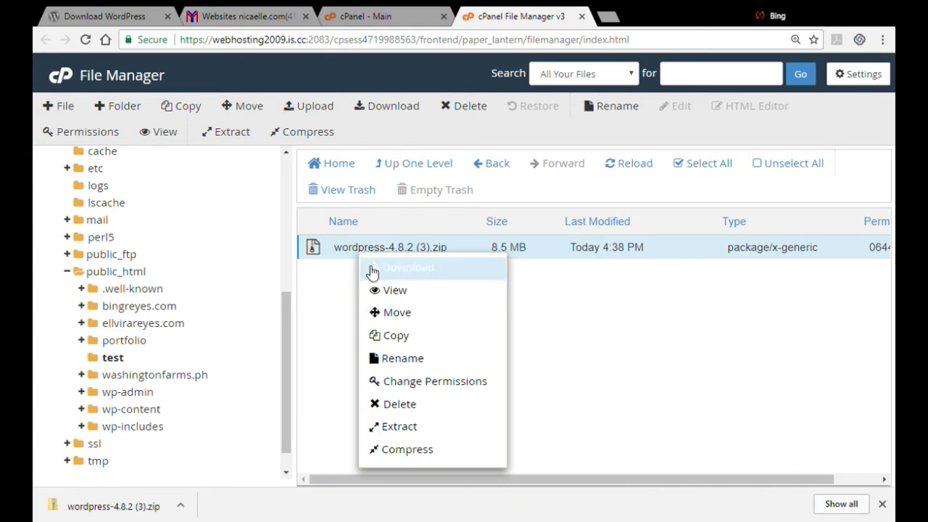
click(406, 426)
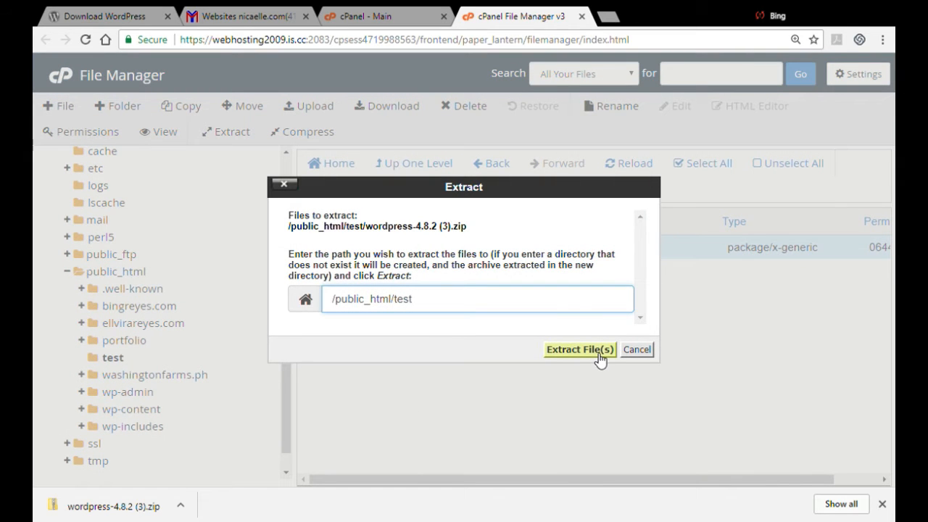
click(599, 355)
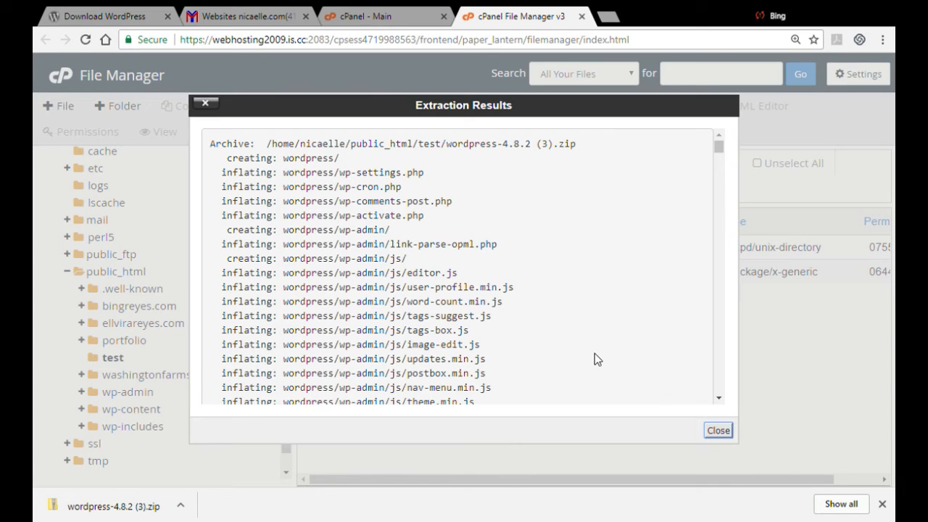
click(720, 430)
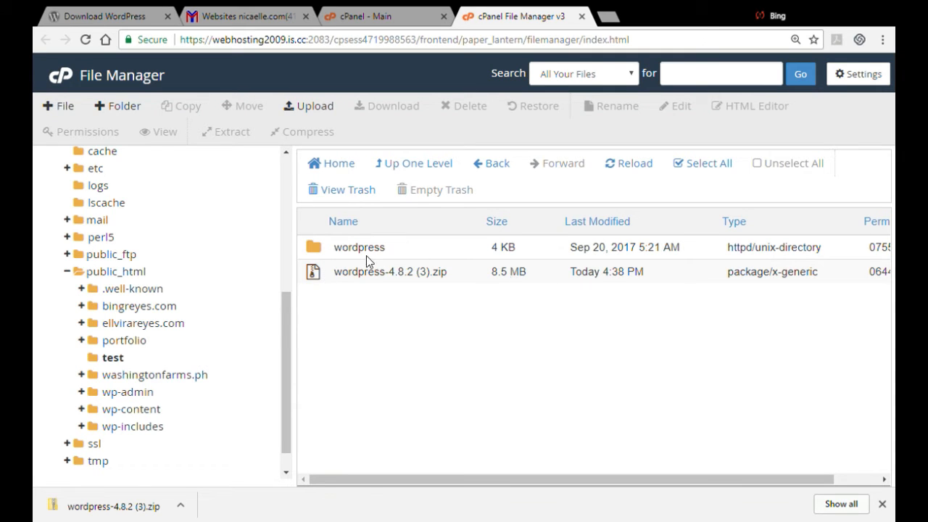
Open the extracted wordpress folder and rename wp-config-sample.php to wp-config.php
double_click(319, 254)
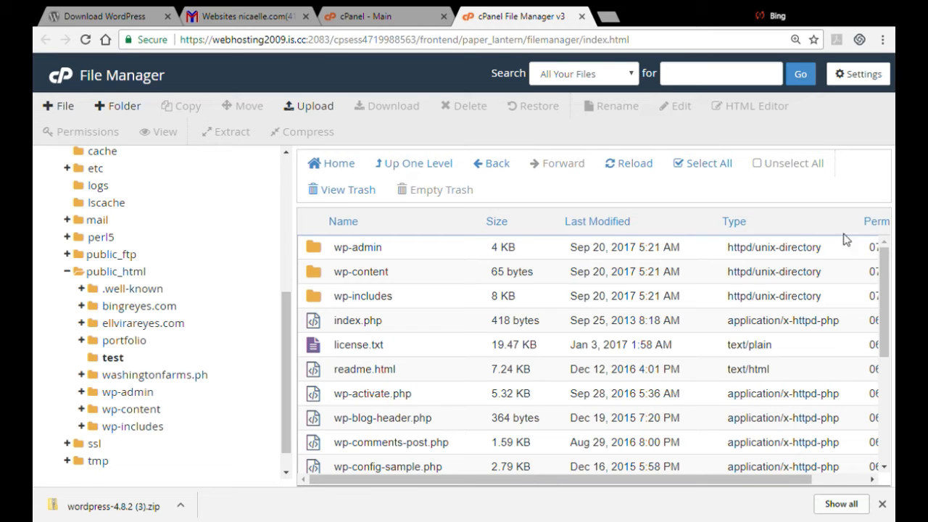
drag(881, 261, 879, 340)
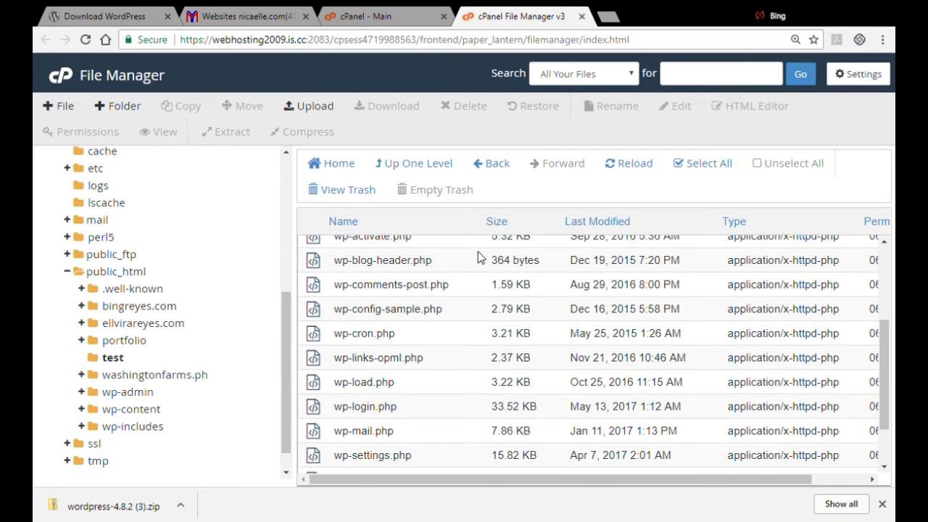
click(454, 316)
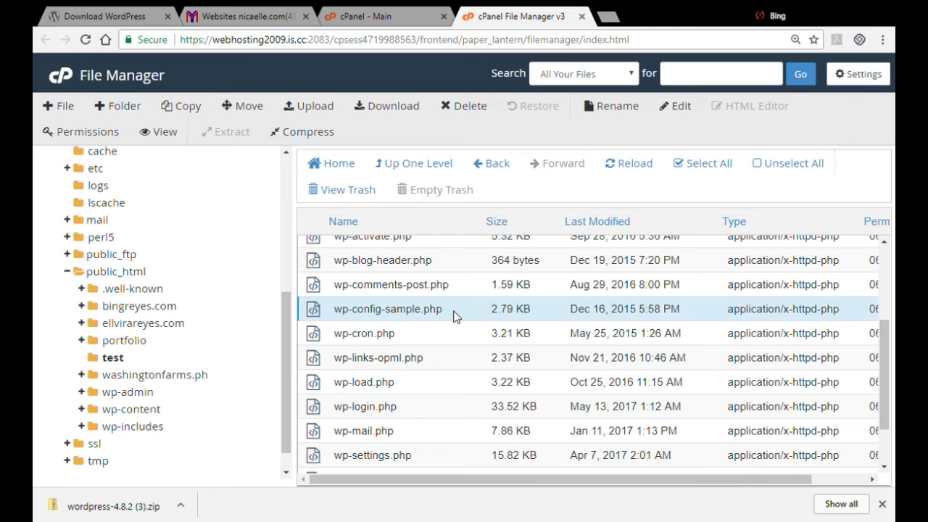
right_click(410, 312)
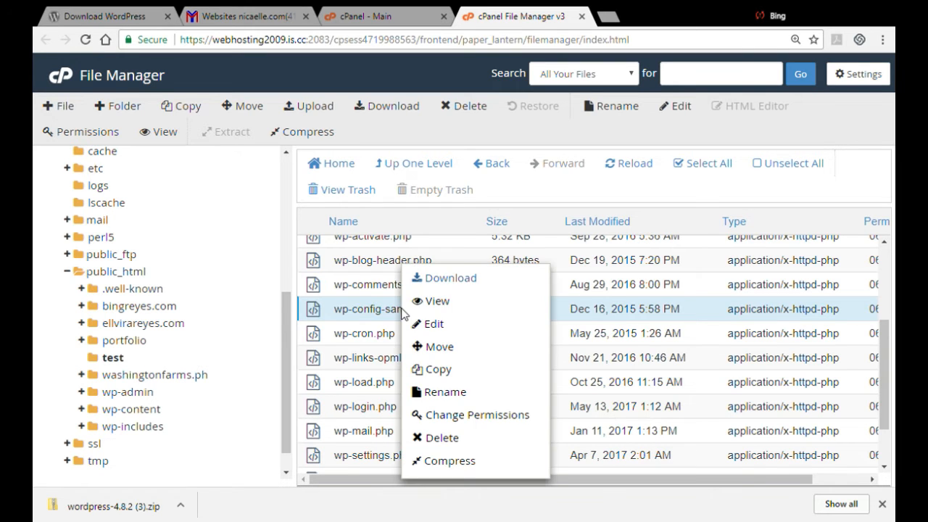
click(431, 390)
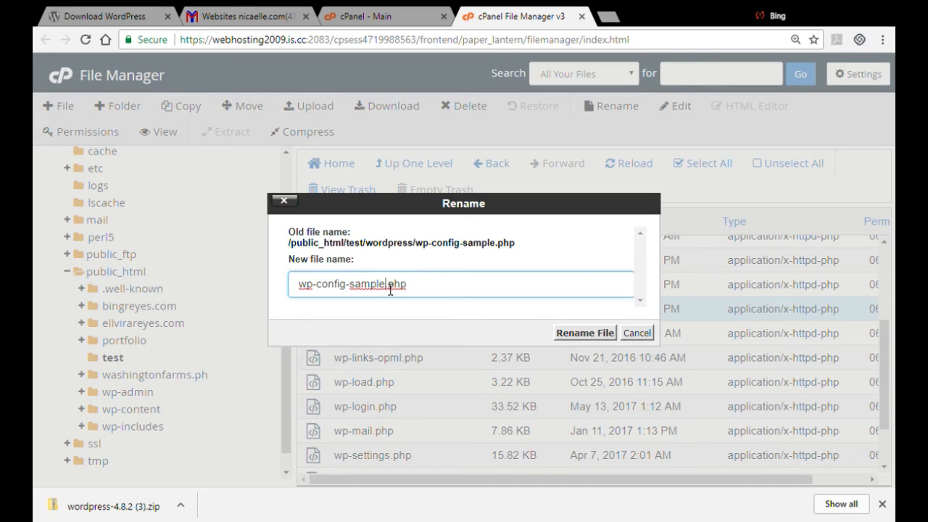
key(BackSpace)
key(BackSpace)
key(BackSpace)
key(BackSpace)
key(BackSpace)
key(BackSpace)
key(BackSpace)
click(607, 335)
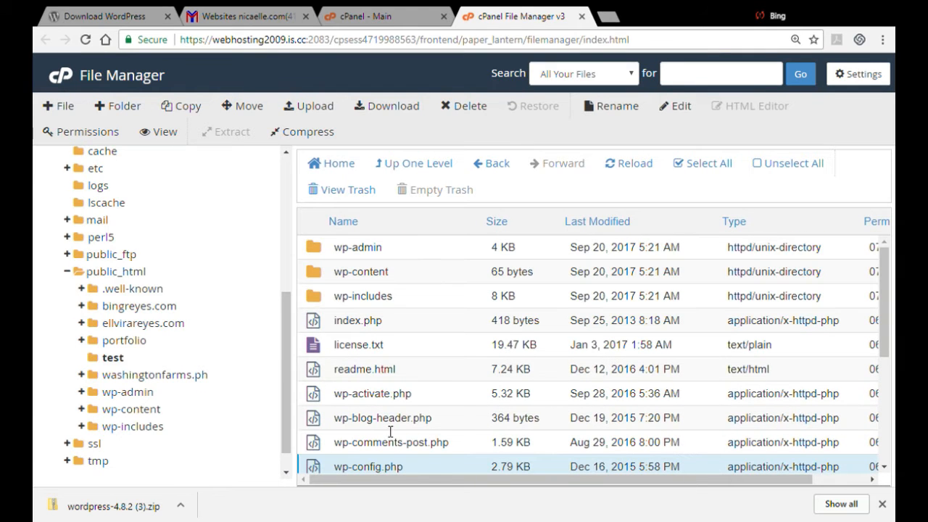
Open wp-config.php for editing in the code editor
double_click(369, 473)
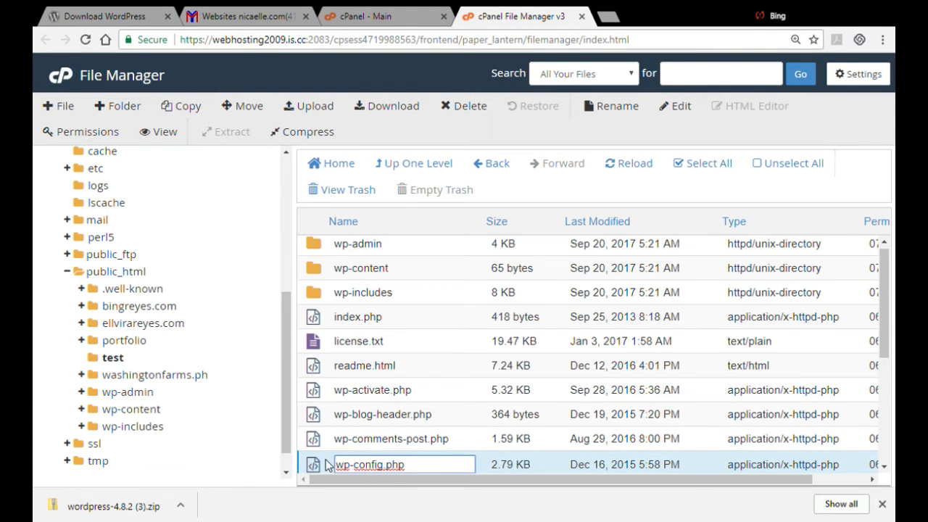
click(328, 465)
right_click(335, 459)
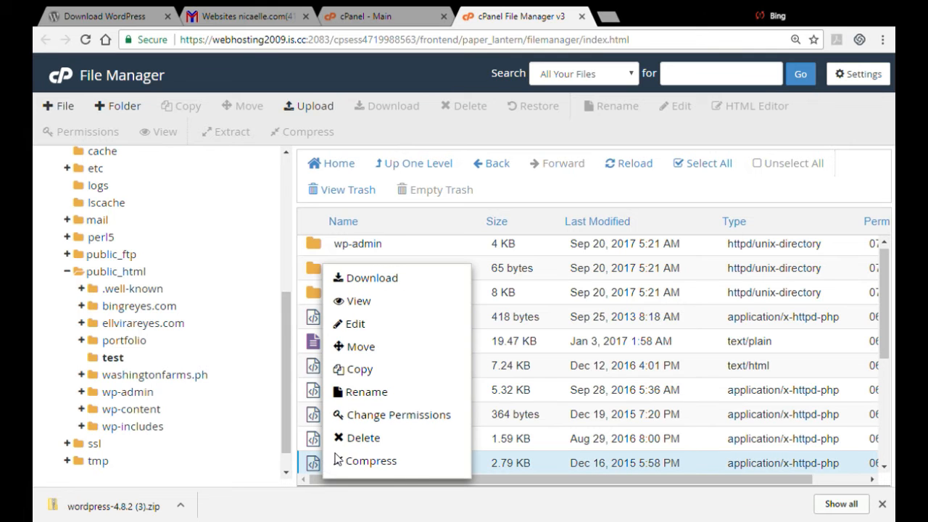
right_click(312, 464)
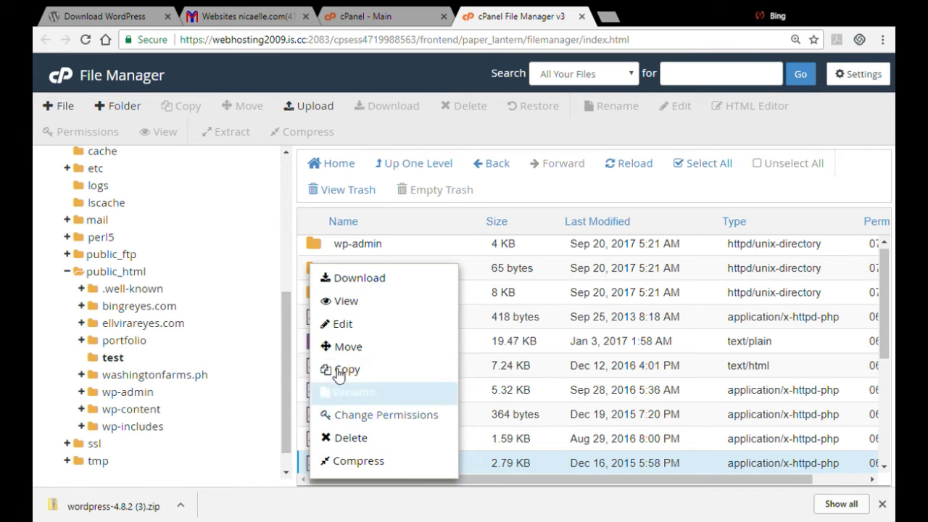
click(341, 324)
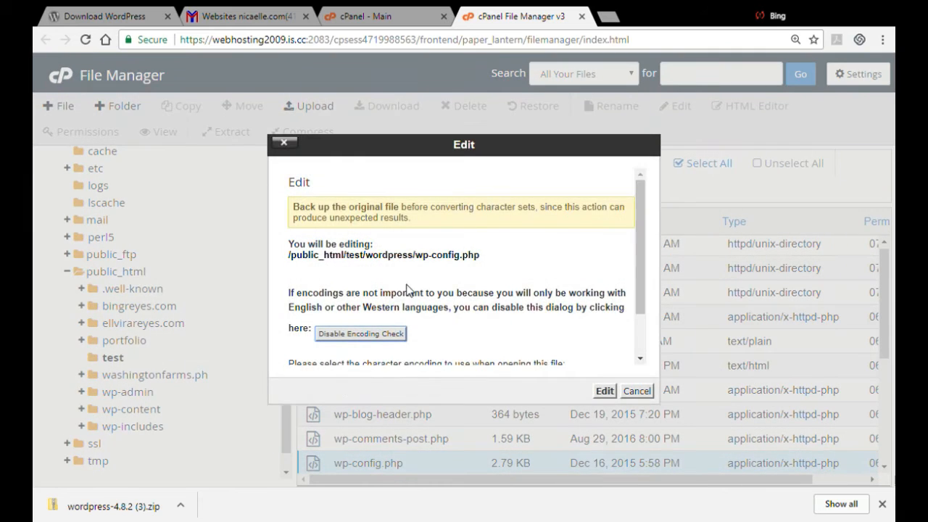
click(606, 391)
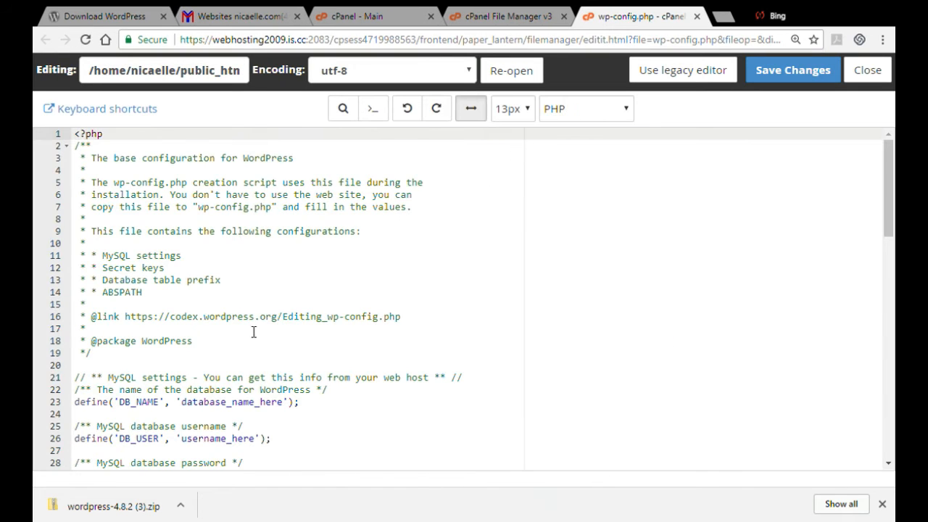
Set DB_NAME in wp-config.php to the account-prefixed database name ending in _test
click(282, 403)
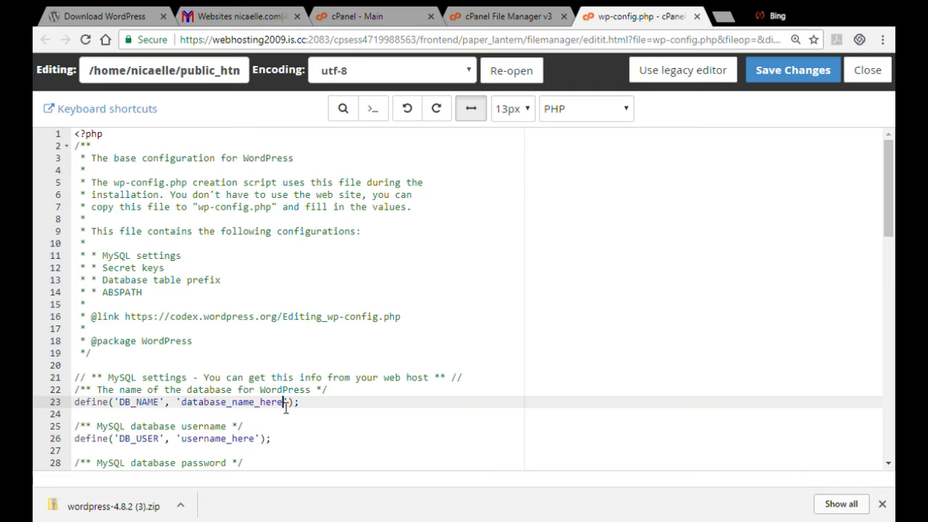
key(BackSpace)
key(BackSpace)
key(BackSpace)
key(BackSpace)
key(BackSpace)
key(BackSpace)
key(BackSpace)
key(BackSpace)
key(BackSpace)
key(BackSpace)
key(BackSpace)
Set DB_USER in wp-config.php to the account-prefixed user name ending in _test
key(BackSpace)
key(BackSpace)
key(BackSpace)
key(BackSpace)
key(BackSpace)
key(BackSpace)
key(BackSpace)
text(nicaelle_test)
click(258, 438)
key(BackSpace)
key(BackSpace)
key(BackSpace)
key(BackSpace)
key(BackSpace)
key(BackSpace)
key(BackSpace)
key(BackSpace)
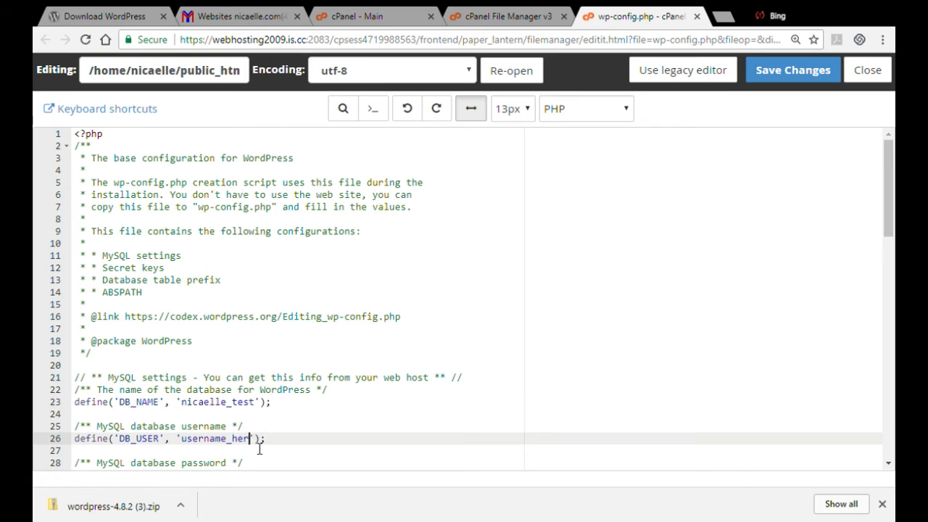
key(BackSpace)
key(BackSpace)
key(BackSpace)
key(BackSpace)
key(BackSpace)
text(nicaelle_test)
Replace the DB_PASSWORD placeholder in wp-config.php with the database user's password
scroll(887, 246, down, 4)
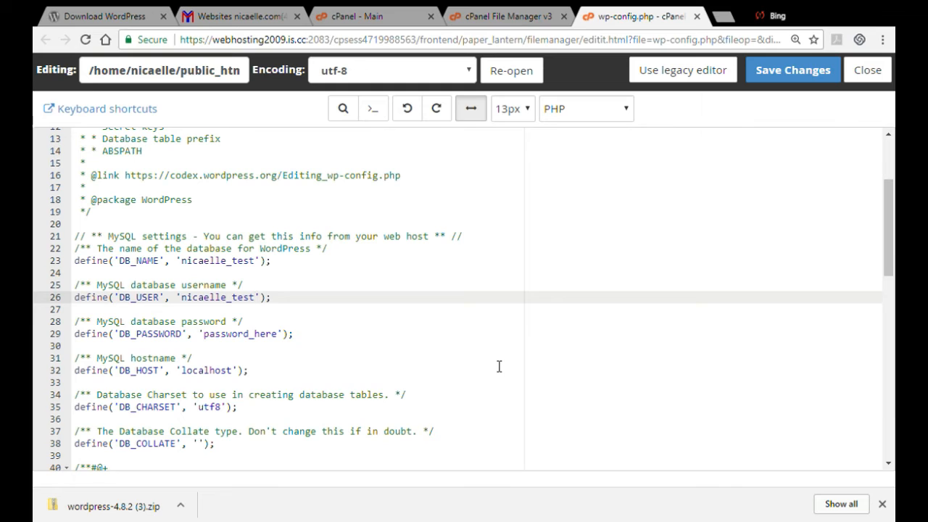
click(278, 335)
drag(277, 342, 214, 345)
key(BackSpace)
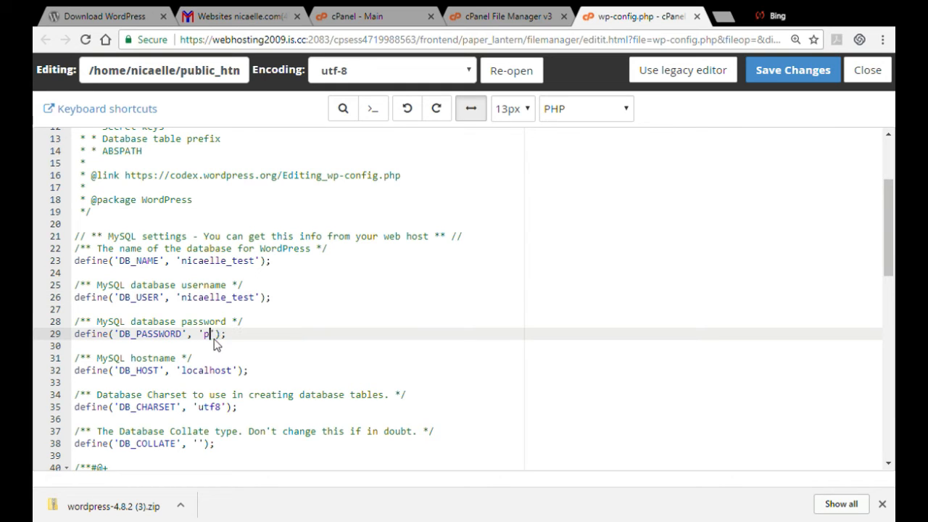
click(151, 297)
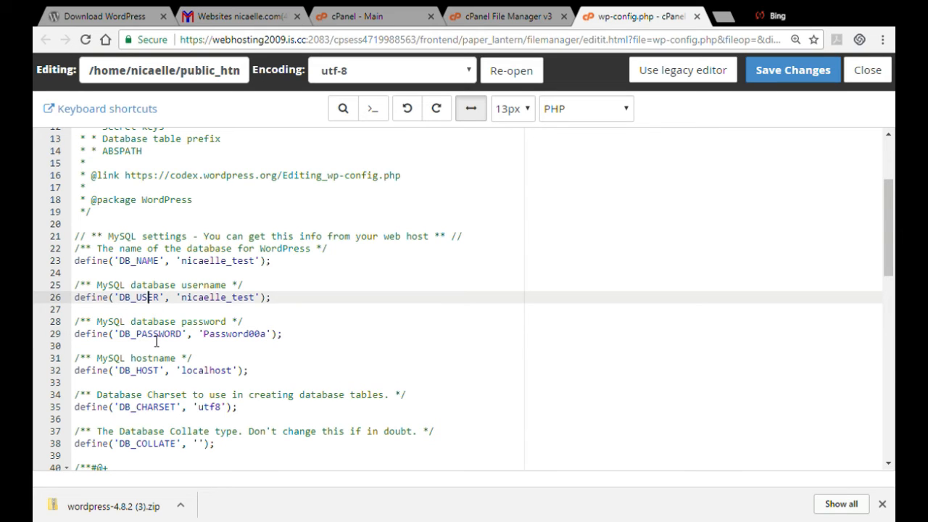
click(152, 337)
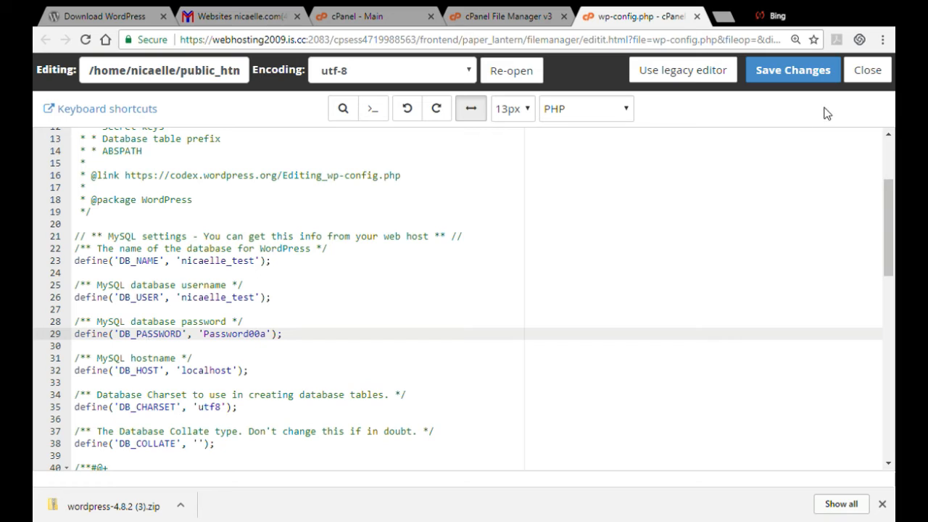
Save the wp-config.php changes and close the editor
click(784, 70)
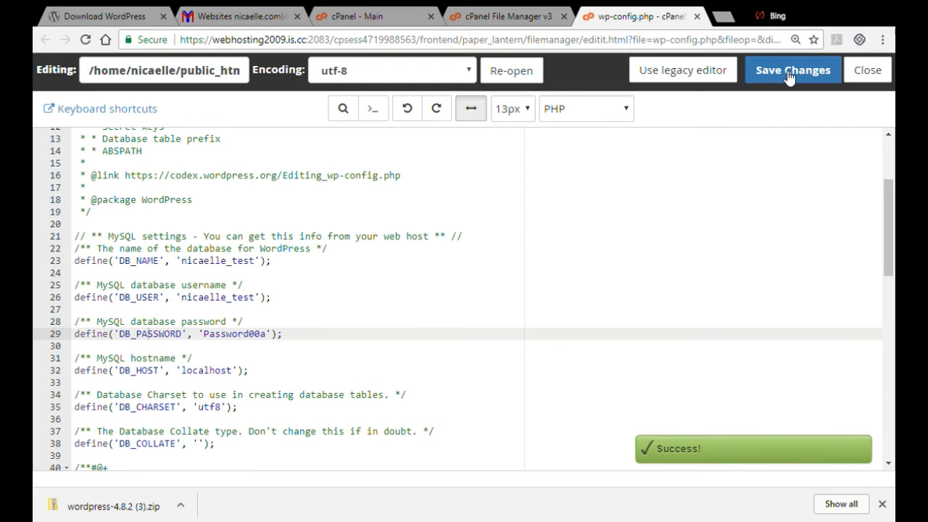
click(868, 71)
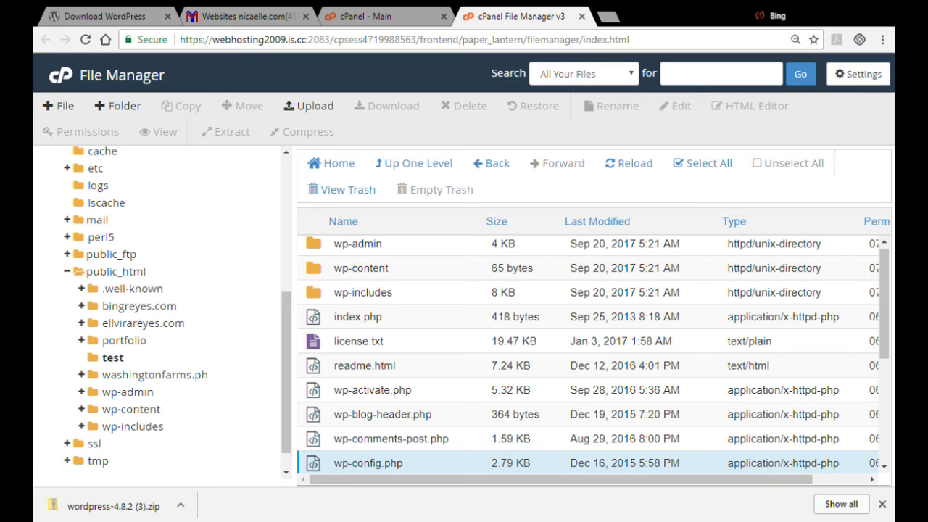
Move all files from the wordpress subfolder up into /public_html/test/
drag(885, 295, 888, 274)
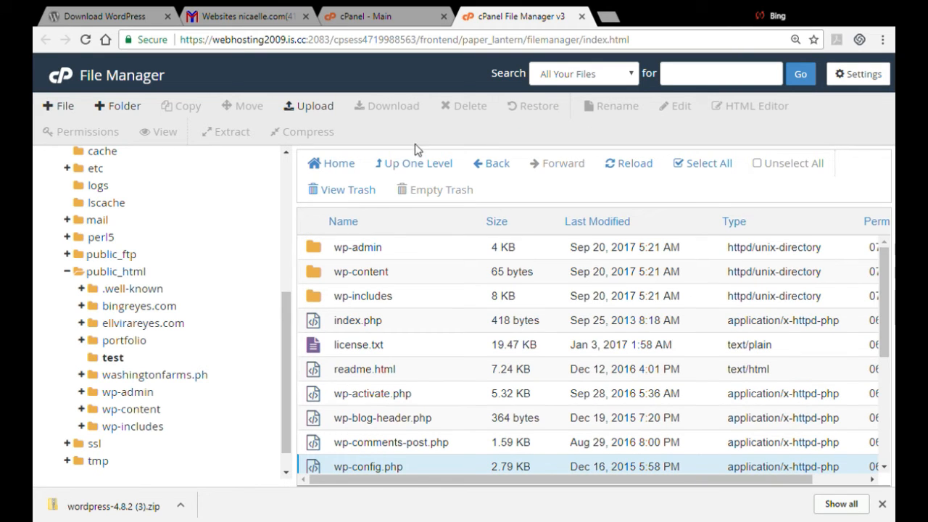
click(419, 167)
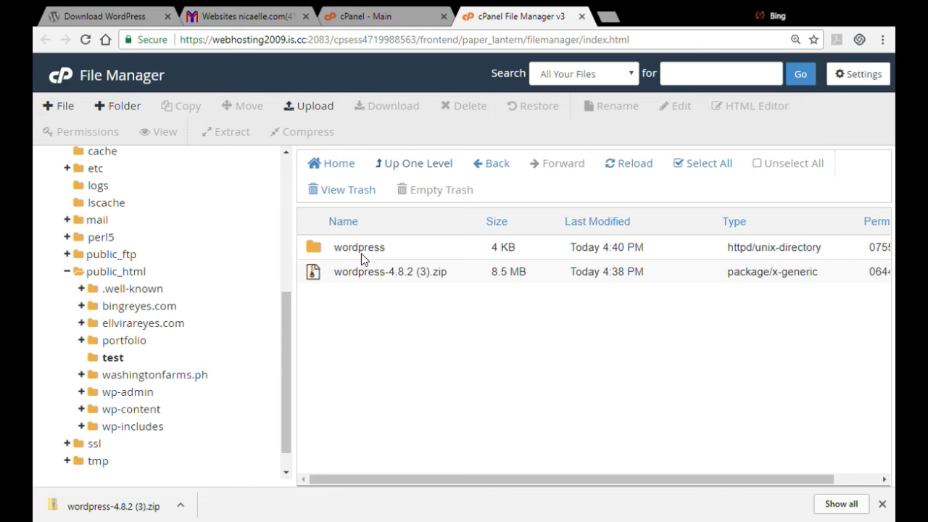
double_click(359, 250)
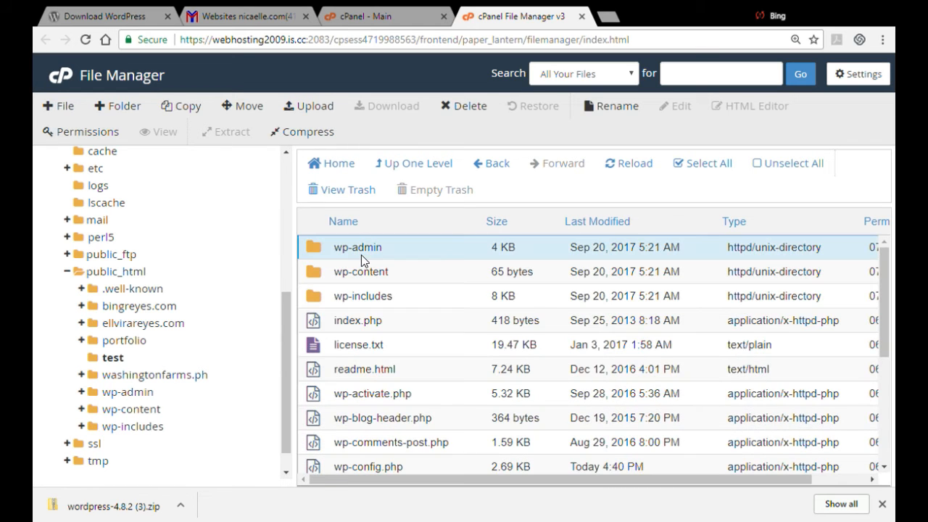
click(708, 165)
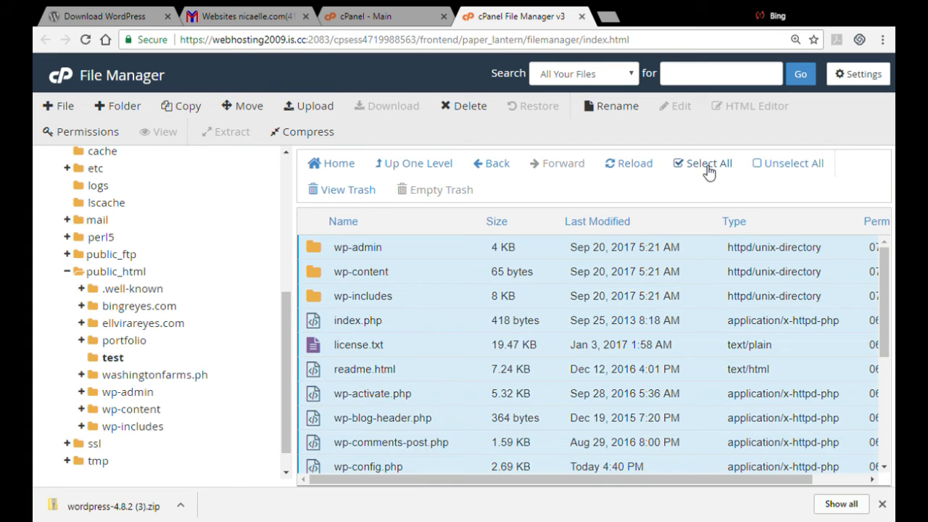
click(242, 108)
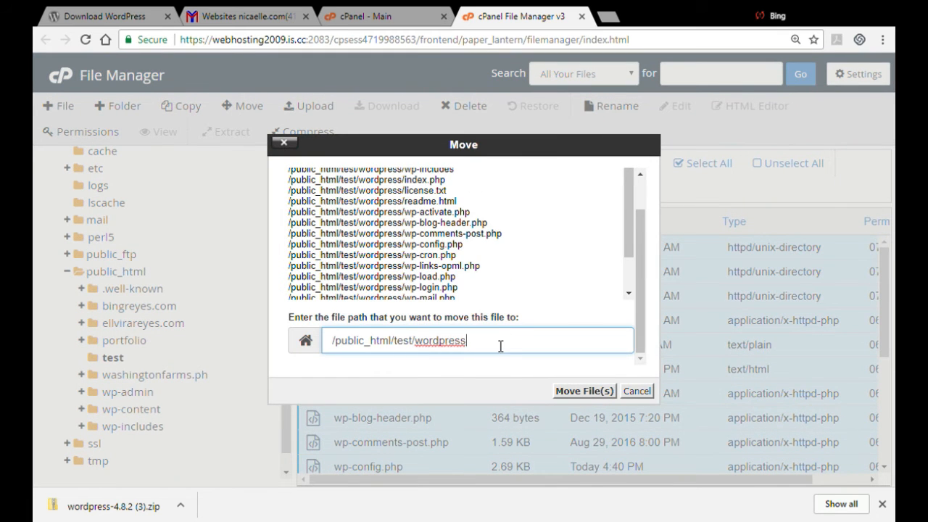
key(BackSpace)
key(BackSpace)
key(BackSpace)
key(BackSpace)
key(BackSpace)
key(BackSpace)
key(BackSpace)
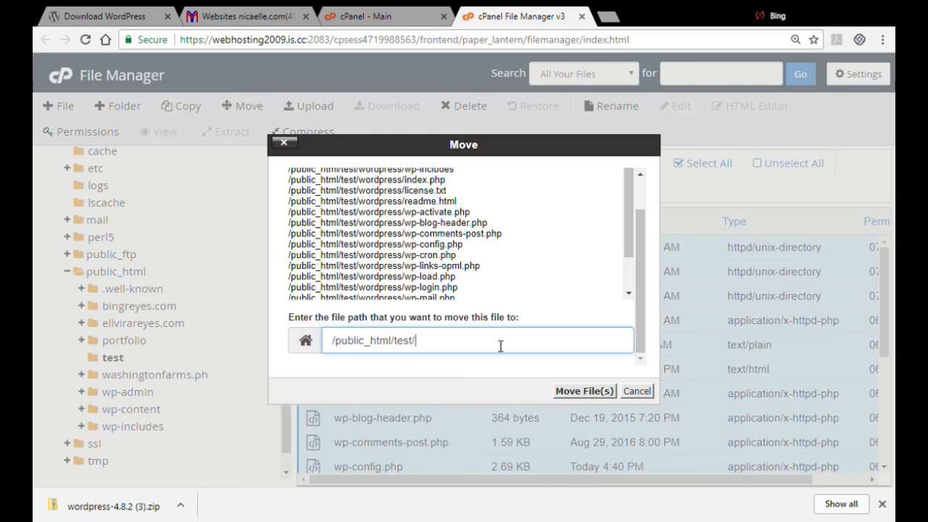
key(BackSpace)
key(Return)
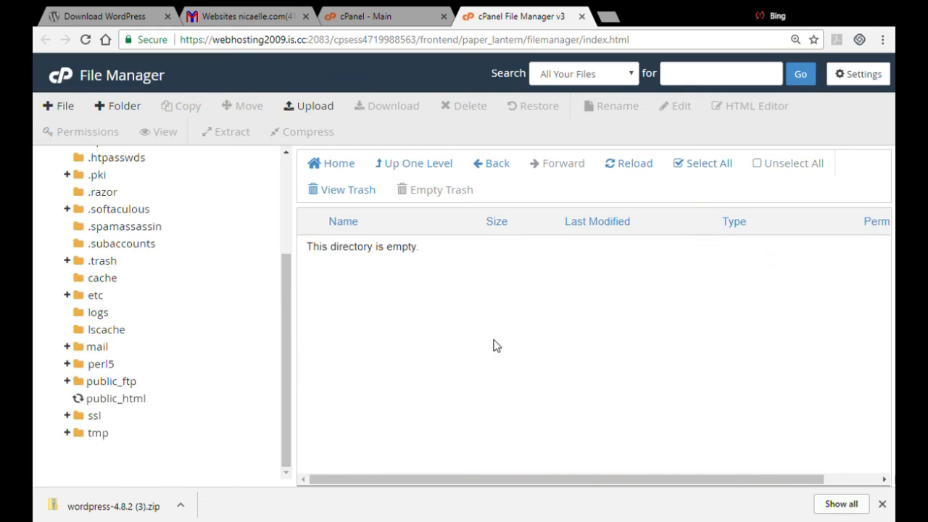
Delete the now-empty wordpress folder from the test directory
click(432, 166)
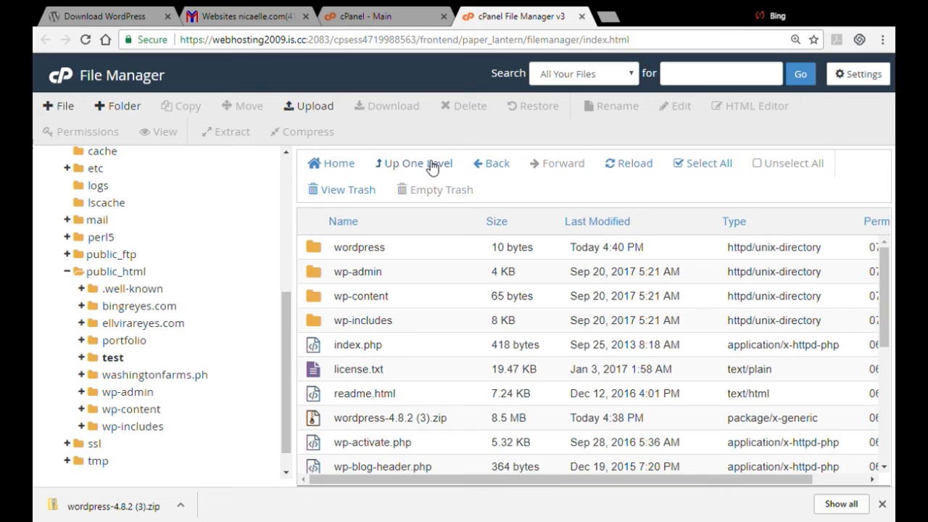
drag(888, 326, 879, 268)
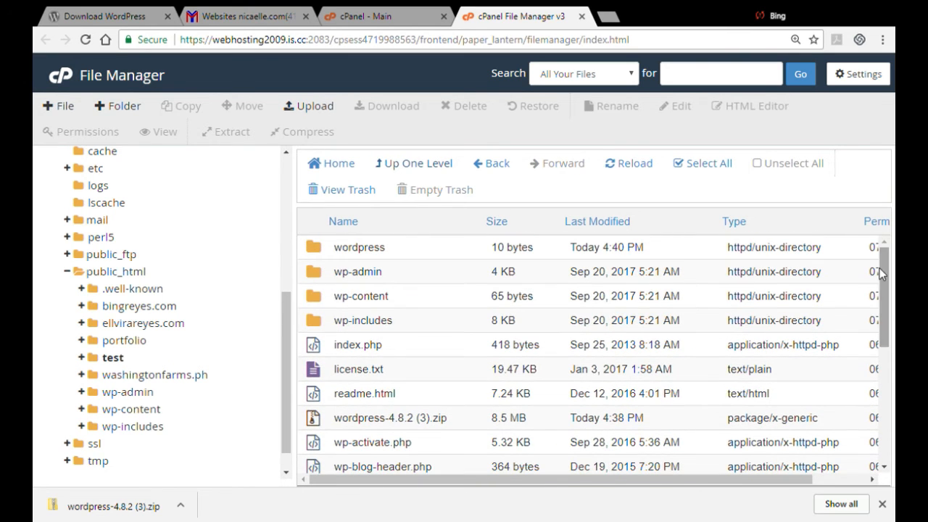
click(357, 415)
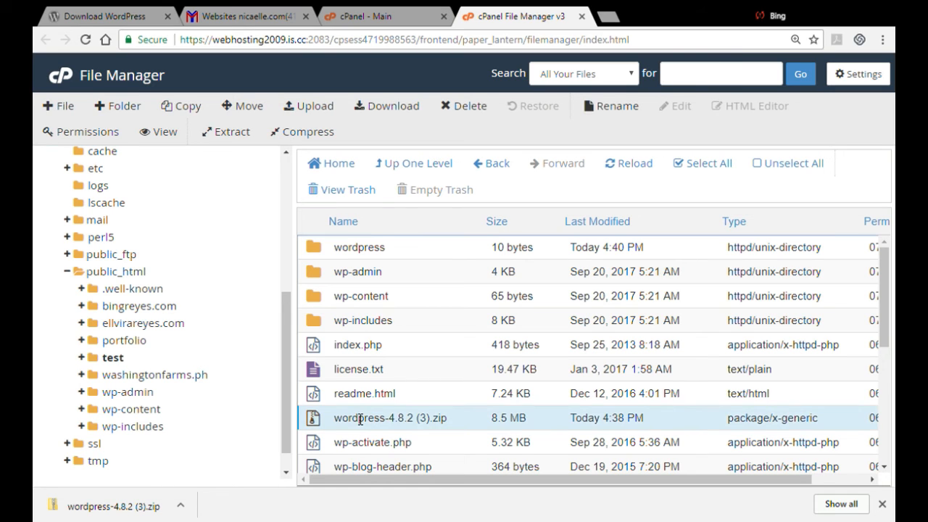
click(367, 245)
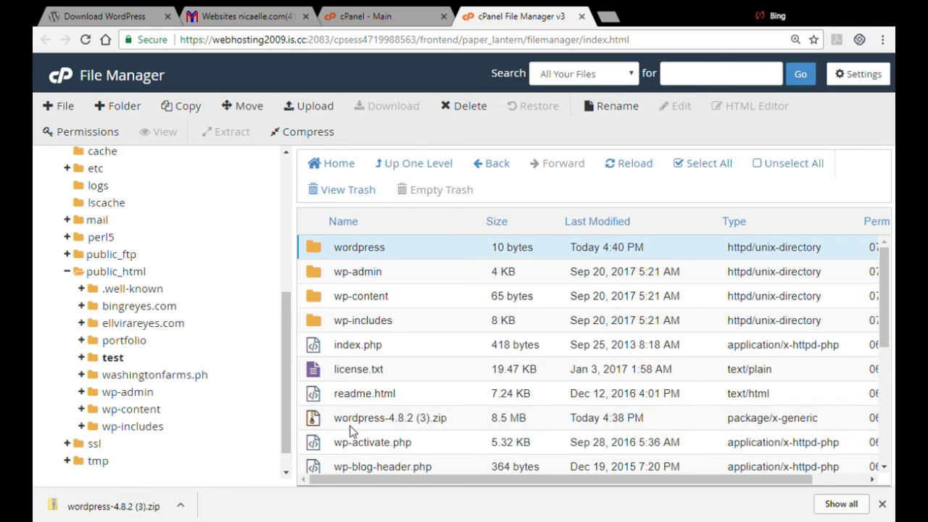
click(420, 301)
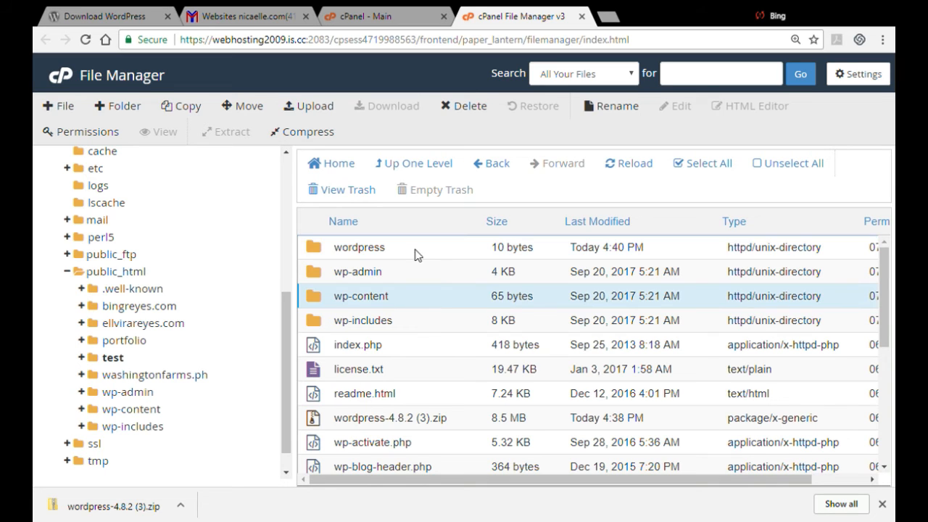
click(414, 251)
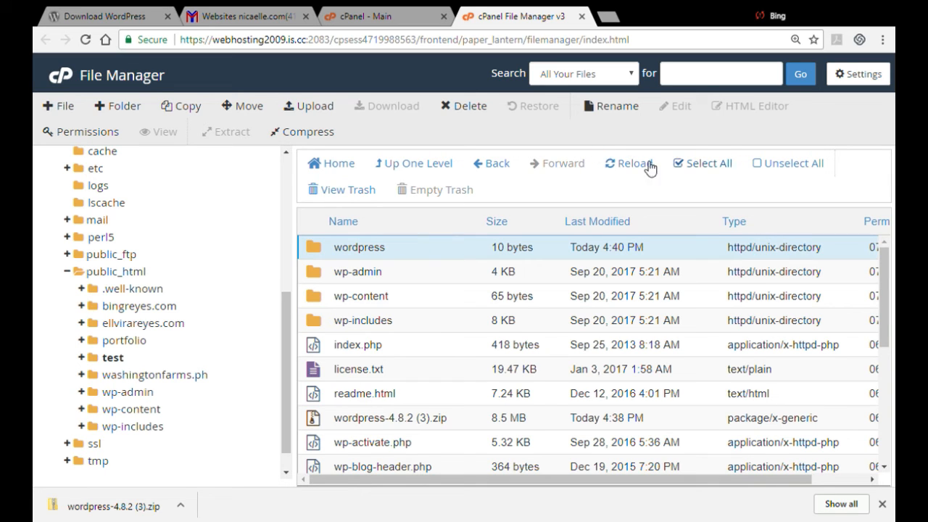
click(478, 107)
click(594, 319)
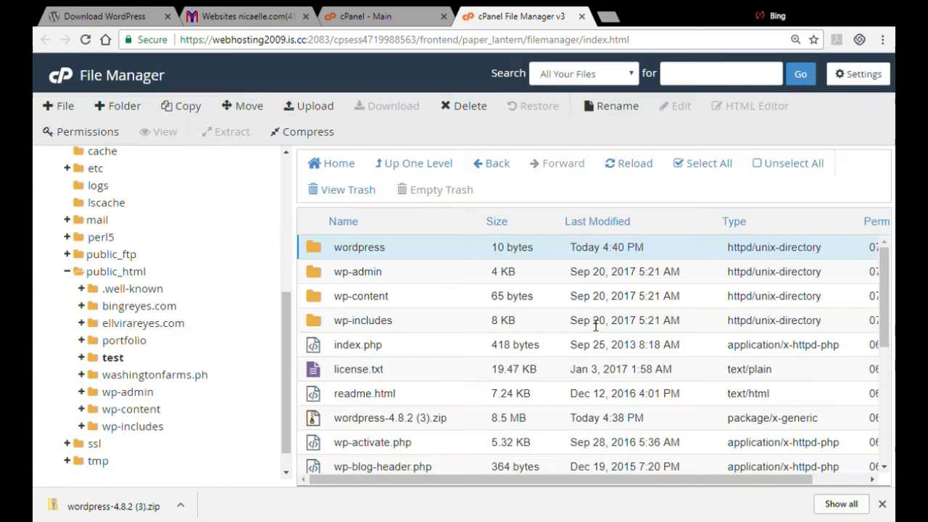
Delete the wordpress-4.8.2 (3).zip archive from the test directory, confirming the move to trash
click(377, 391)
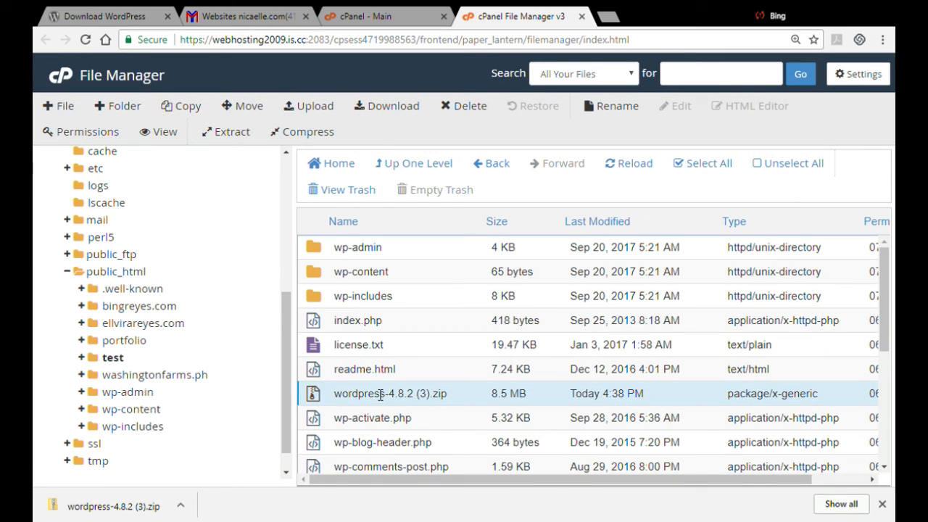
click(468, 105)
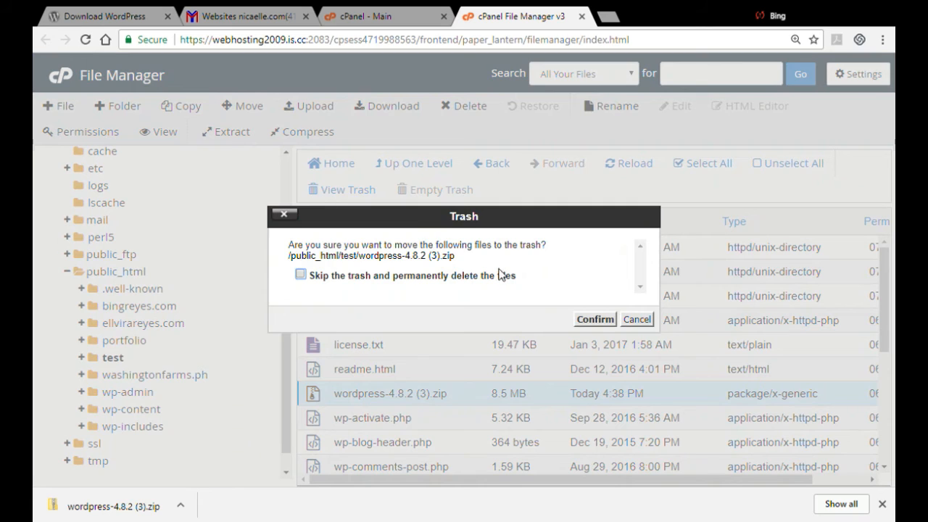
click(594, 319)
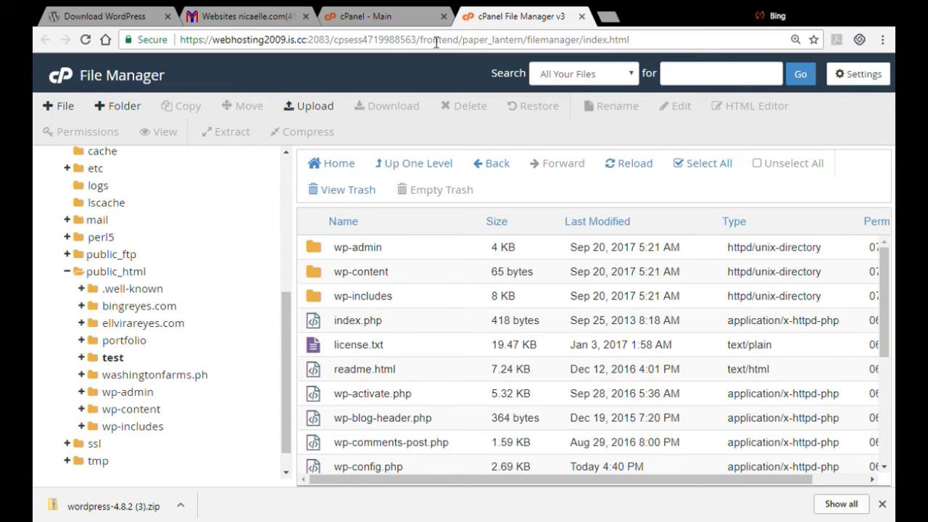
Open a new browser tab and go to nicaelle.com/test to launch the WordPress installer
click(607, 16)
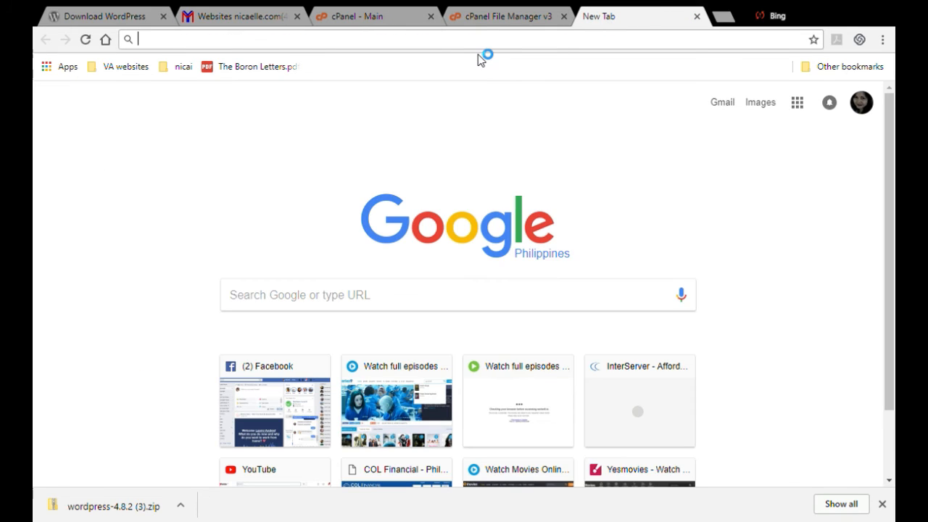
text(nicaelle.com)
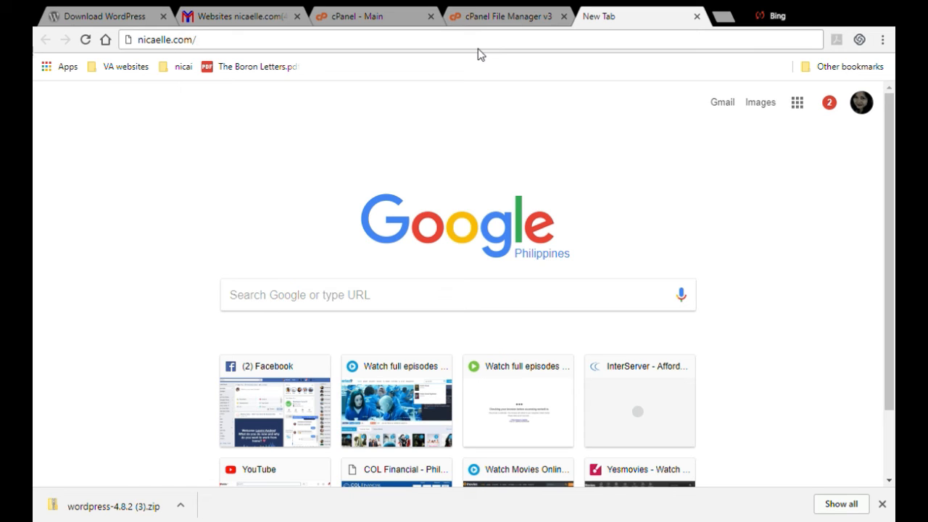
text(/test)
key(Return)
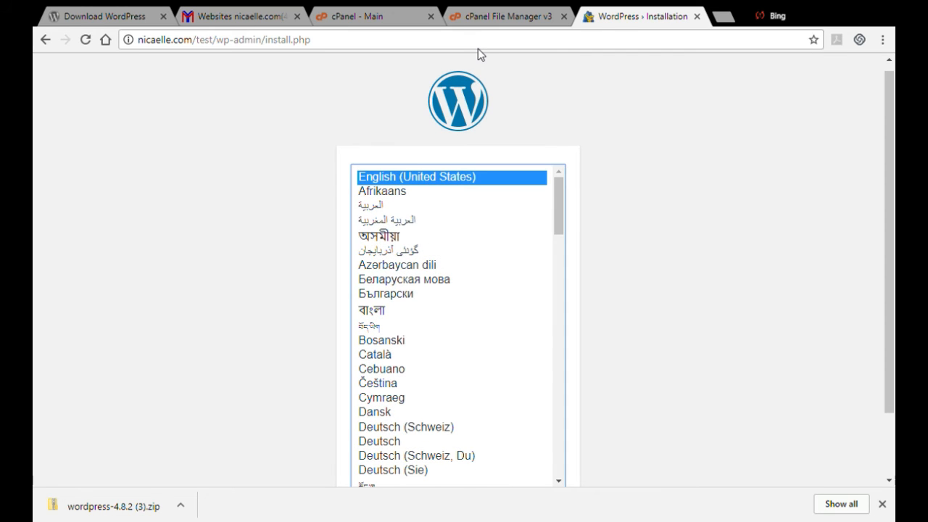
Continue the installer with English (United States) as the language
scroll(883, 312, down, 1)
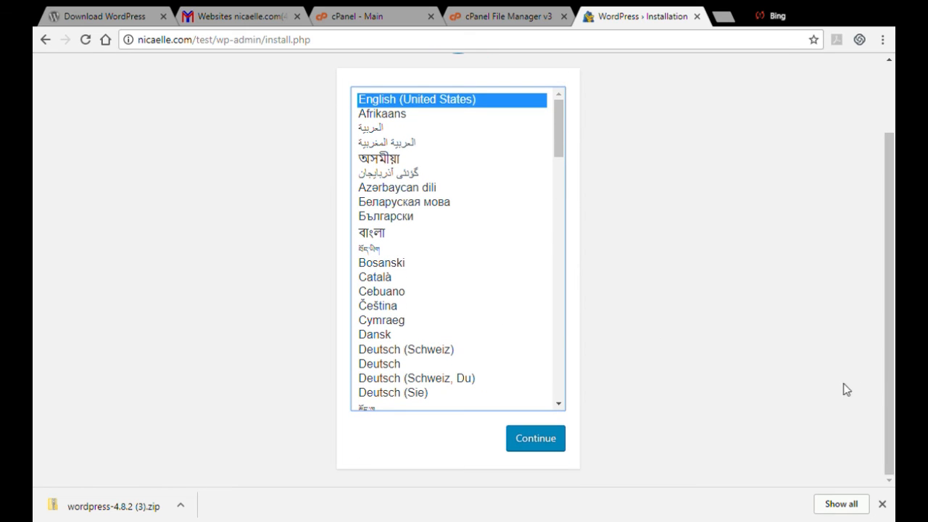
drag(884, 380, 881, 362)
click(549, 481)
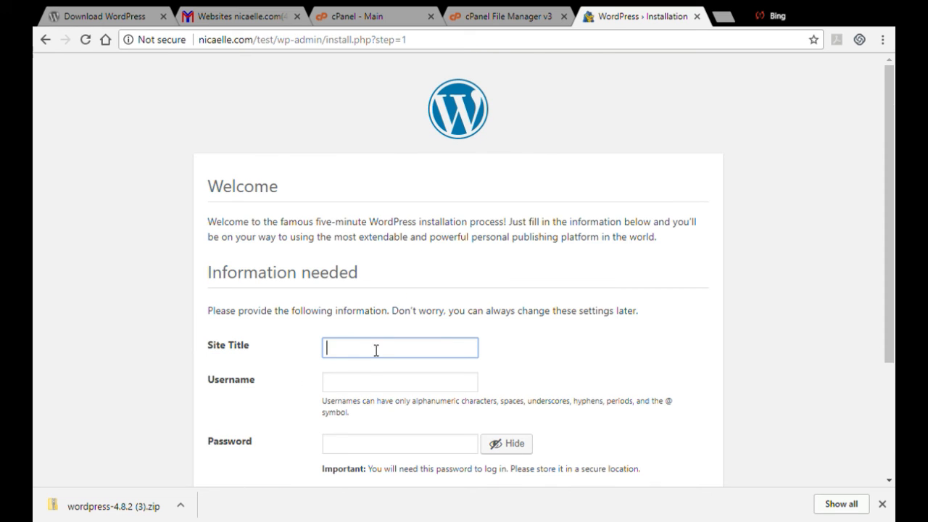
Enter Test Site as the site title and admin as the username
key(BackSpace)
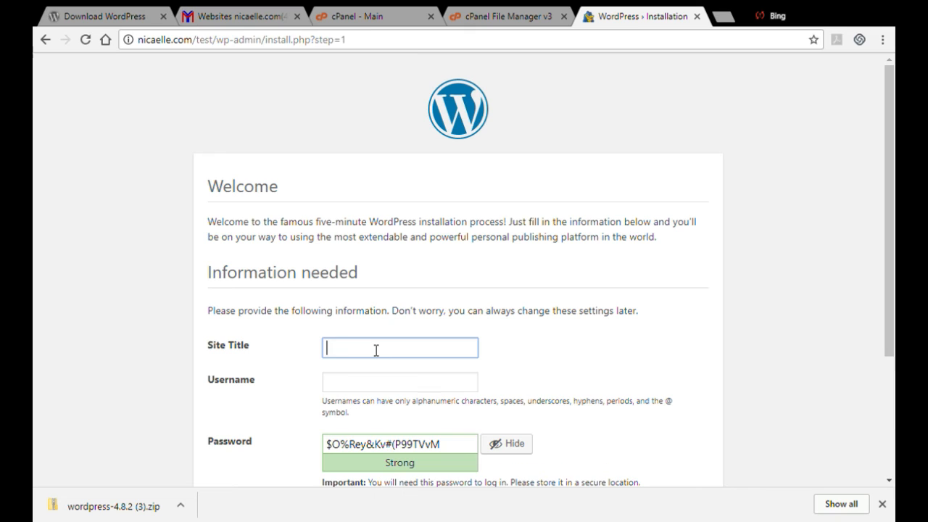
text(Test)
click(363, 359)
click(355, 385)
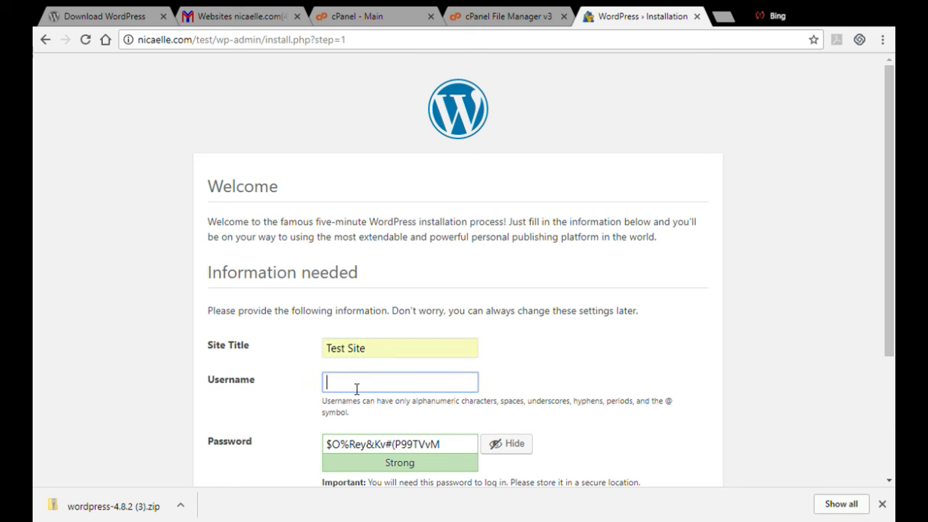
text(D)
key(BackSpace)
text(admin)
key(Tab)
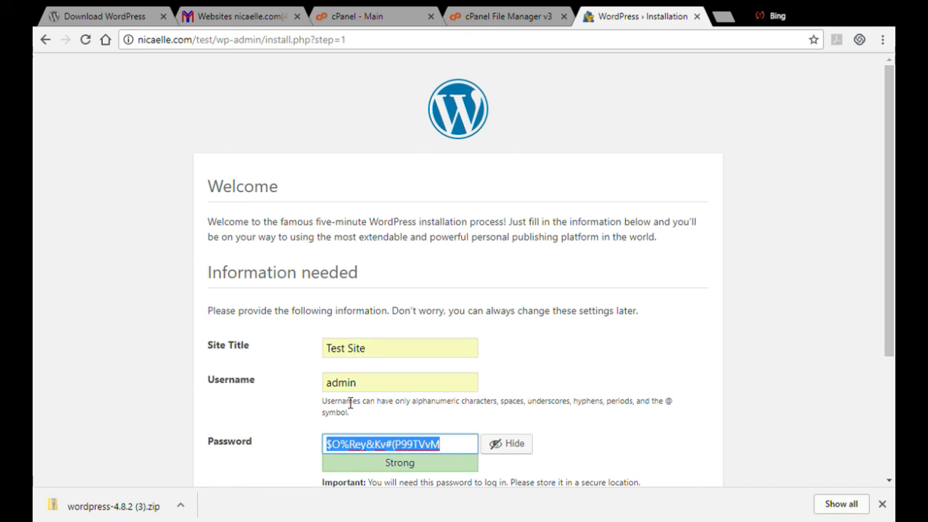
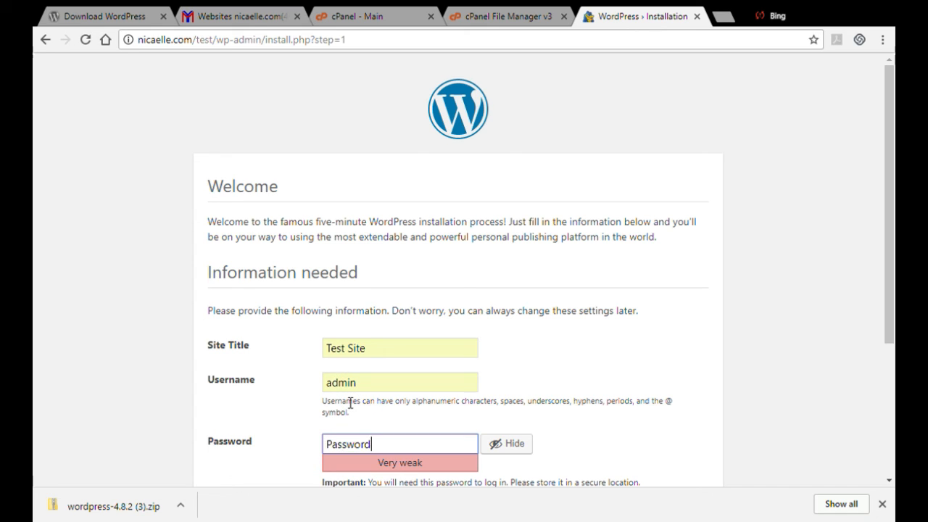
Set the admin account password and confirm use of a weak password
drag(890, 254, 890, 306)
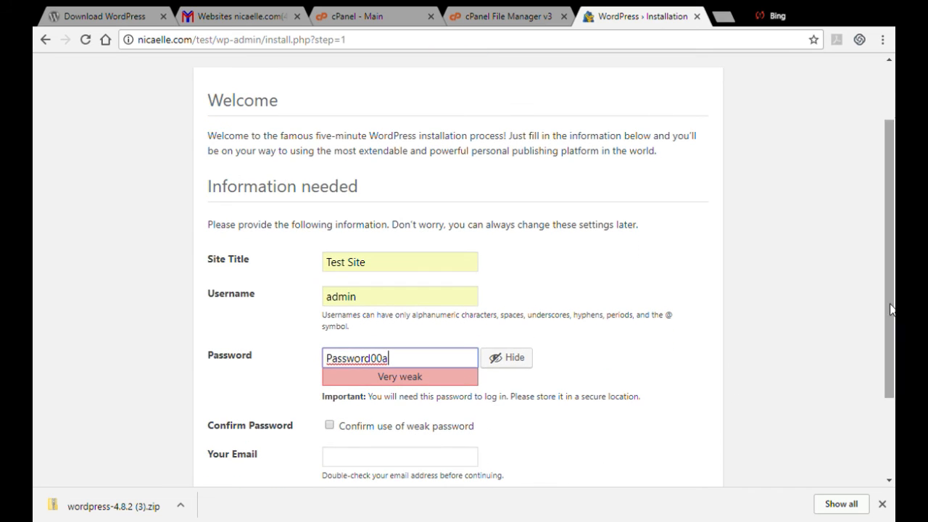
click(330, 425)
Fill in the admin's e-mail address and install WordPress
drag(889, 290, 889, 367)
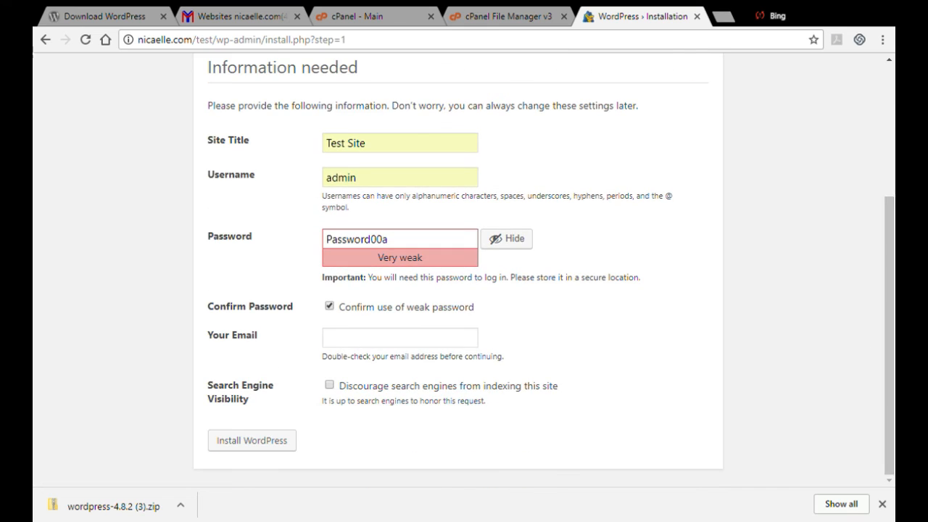
click(419, 346)
text(nicael)
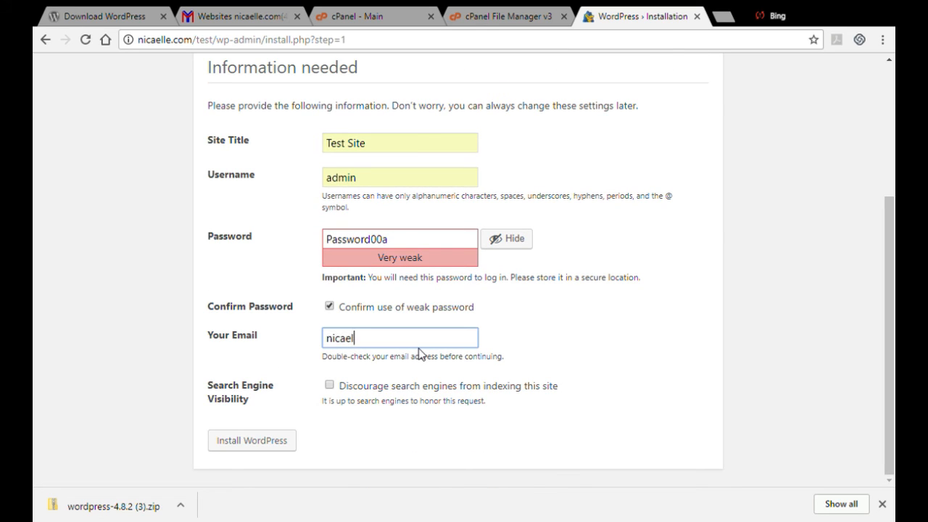
text(lere)
click(424, 365)
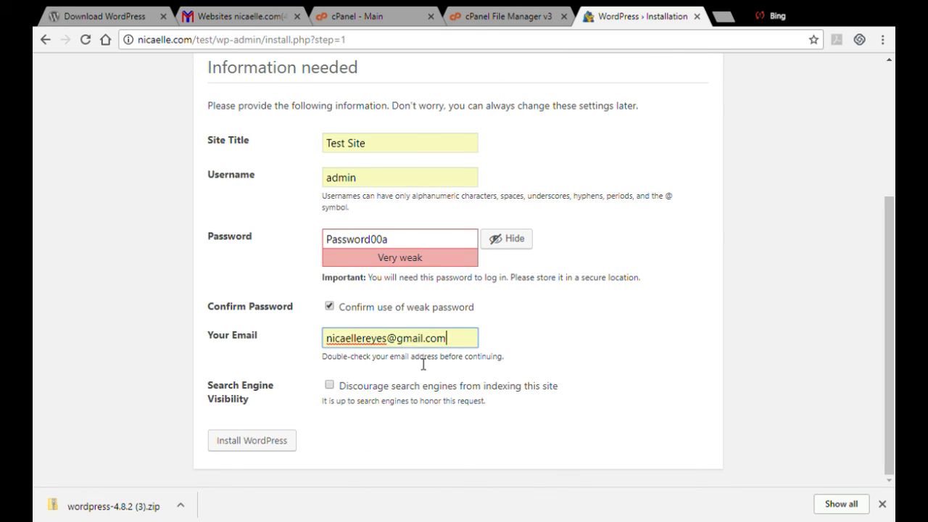
click(273, 438)
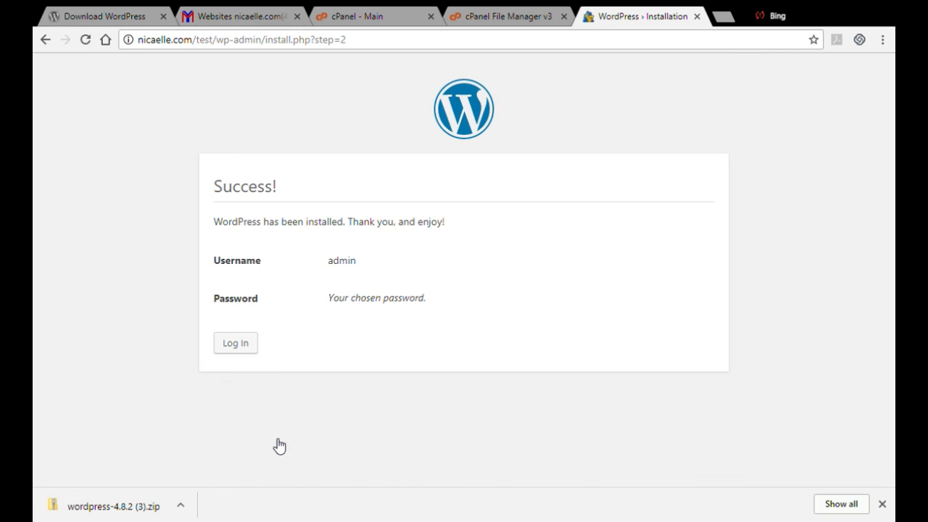
Open the login page and try to log in as admin with the account password
click(242, 344)
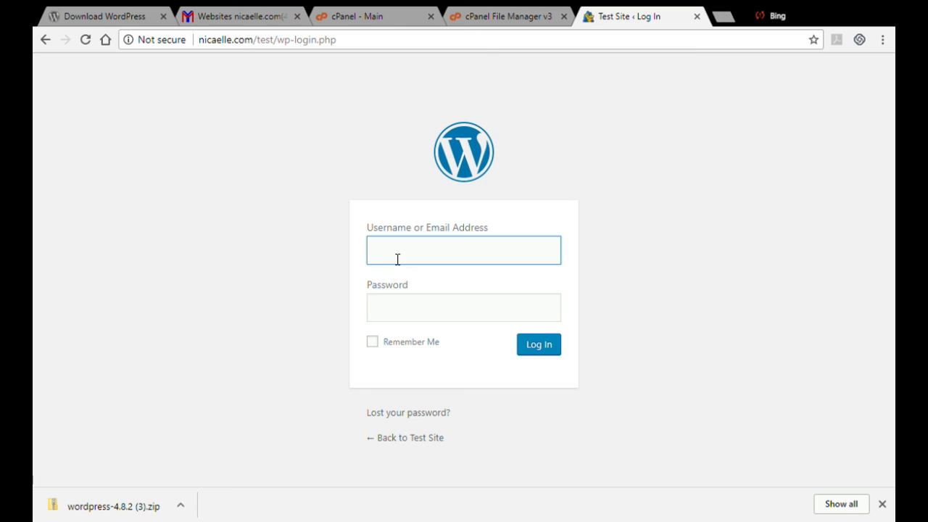
text(admin)
key(Tab)
text(*******)
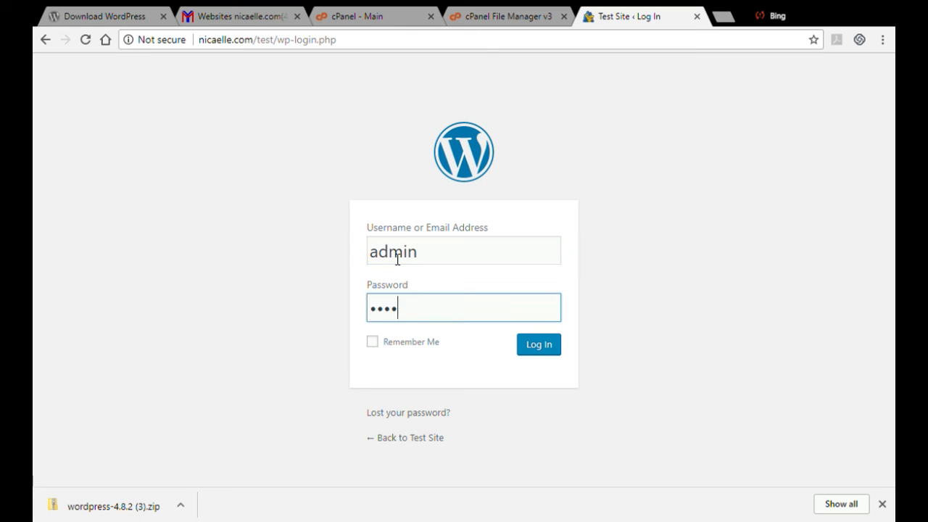
key(BackSpace)
text(******)
key(Return)
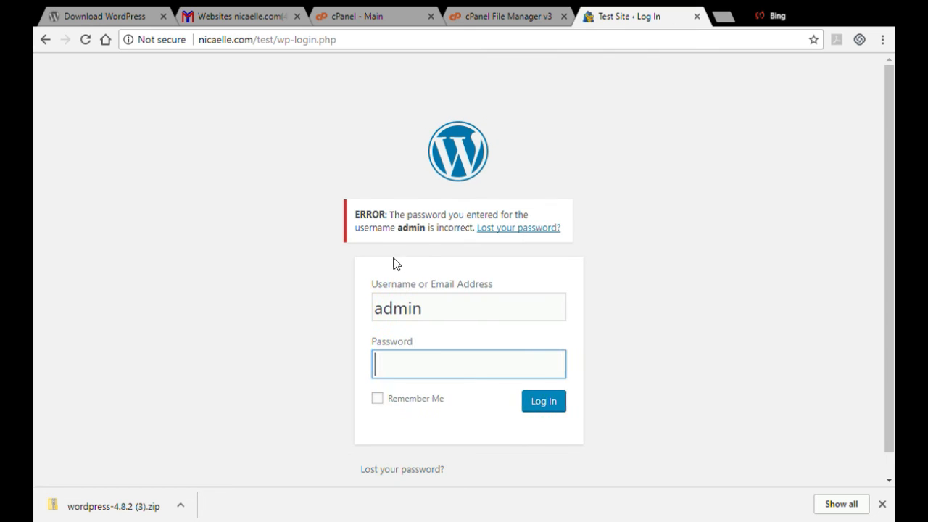
Re-enter the account password and log in to the dashboard
text(********)
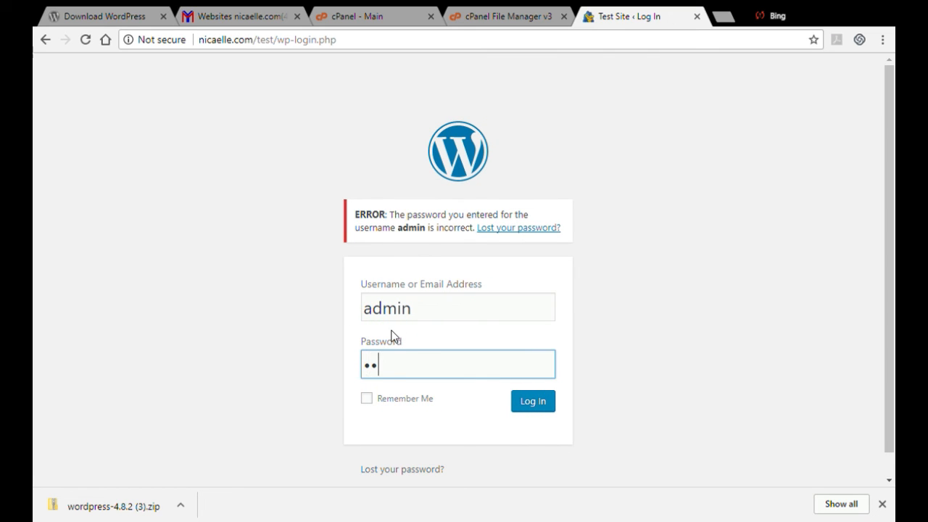
text(***)
click(533, 403)
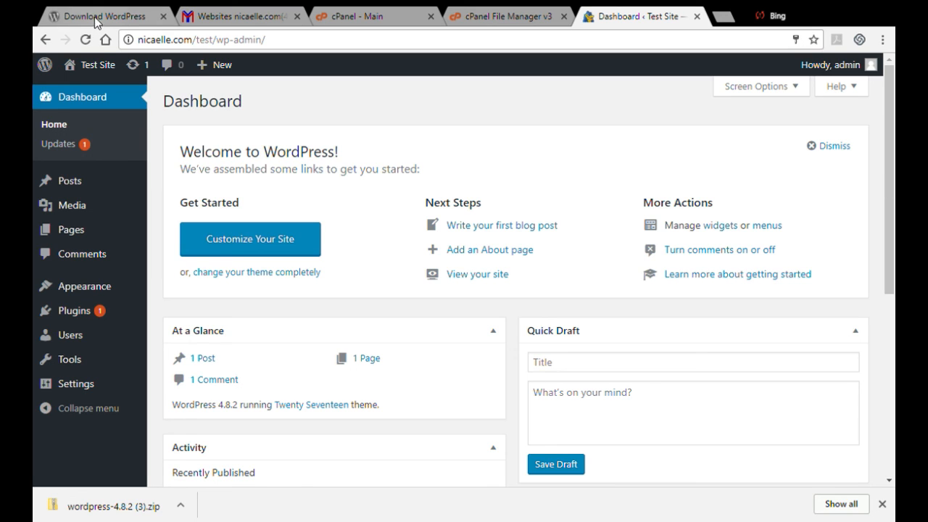
Visit the Test Site front end from the admin bar
click(104, 64)
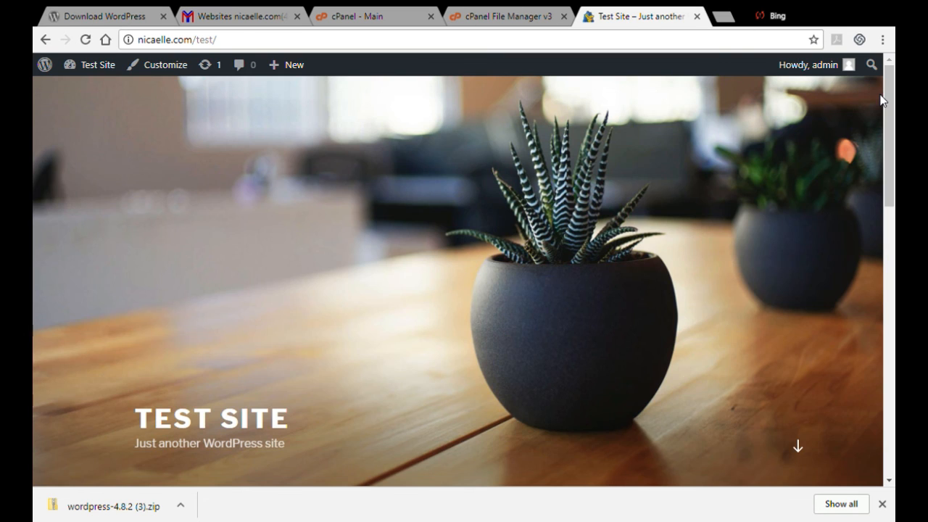
mouse_move(888, 116)
mouse_down()
mouse_move(889, 385)
mouse_move(890, 116)
mouse_up()
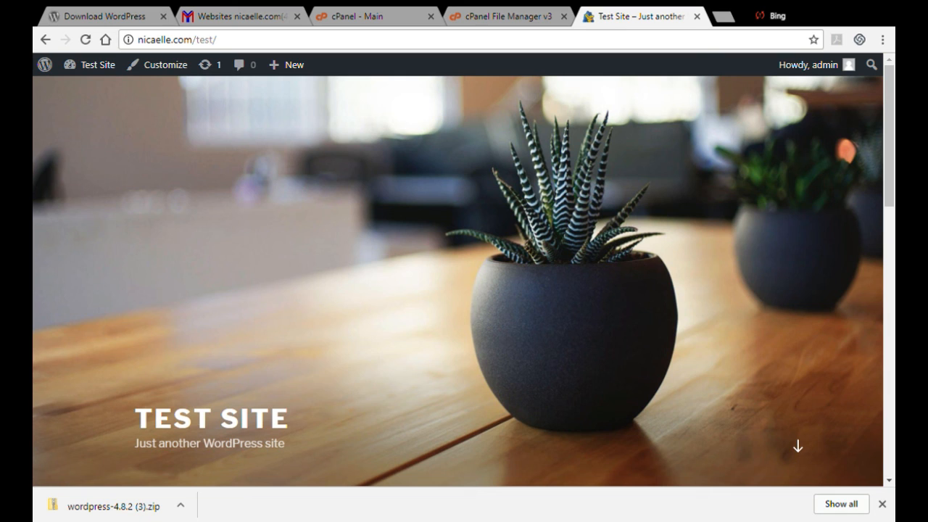